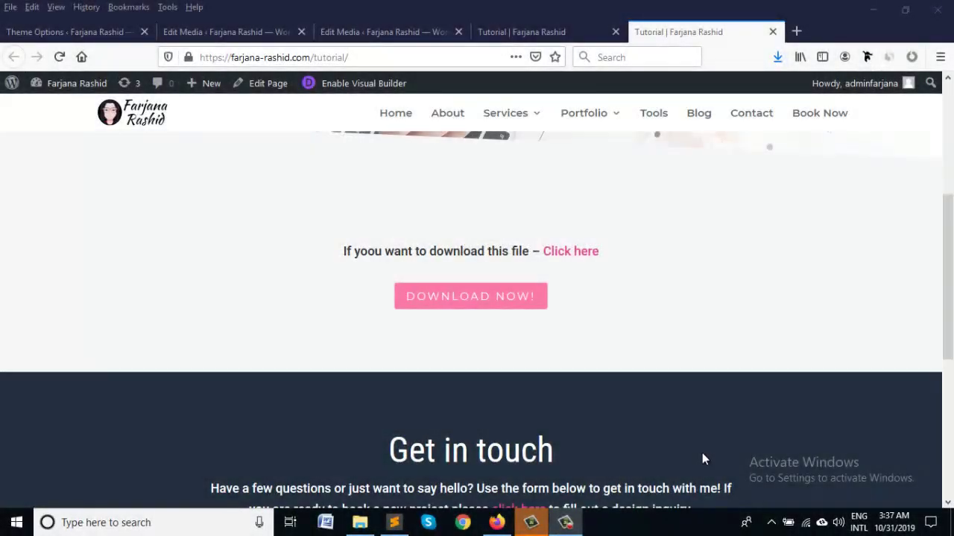
# Test the Download Now button on the live Tutorial page and dismiss the output.mp4 download dialog
pyautogui.click(506, 310)
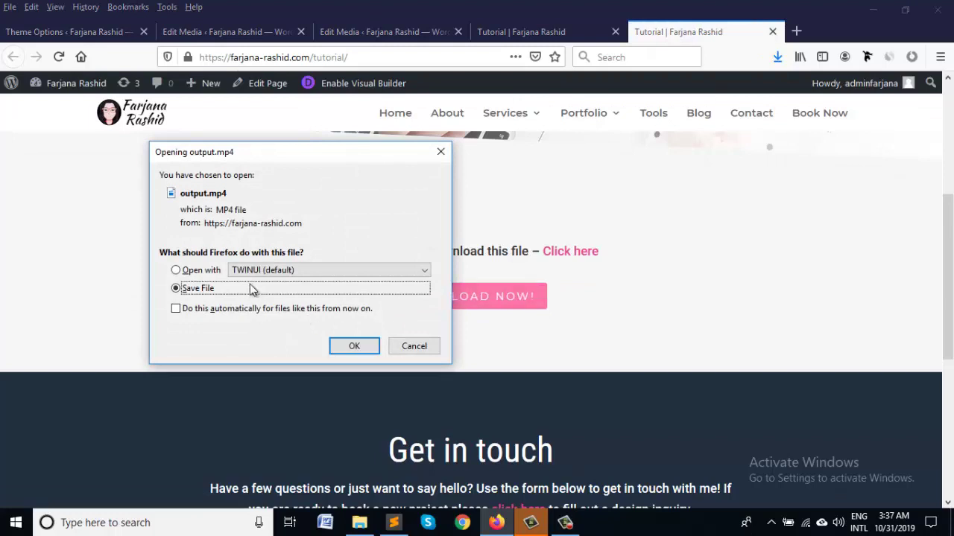
pyautogui.click(440, 155)
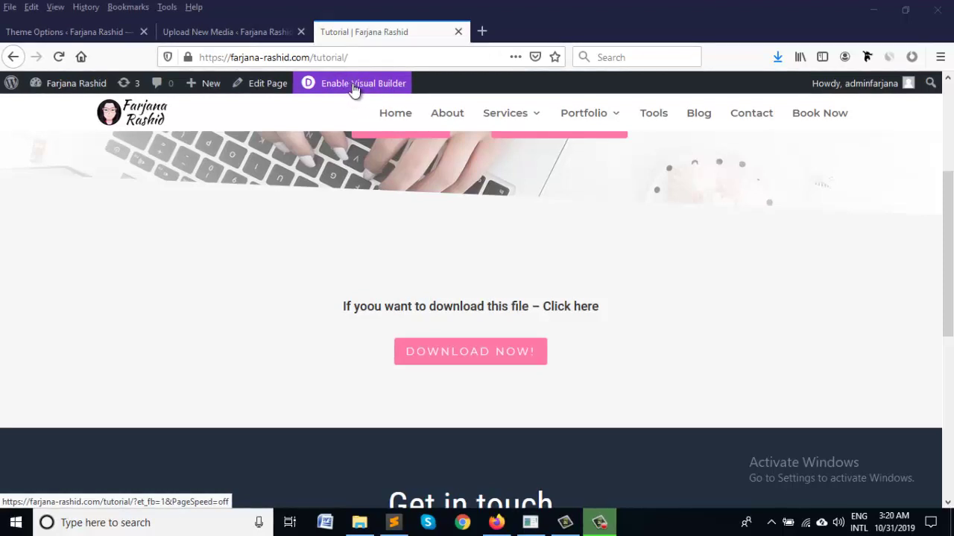
# Enable the Visual Builder on the Tutorial page and open the settings of the Download Now button
pyautogui.click(371, 88)
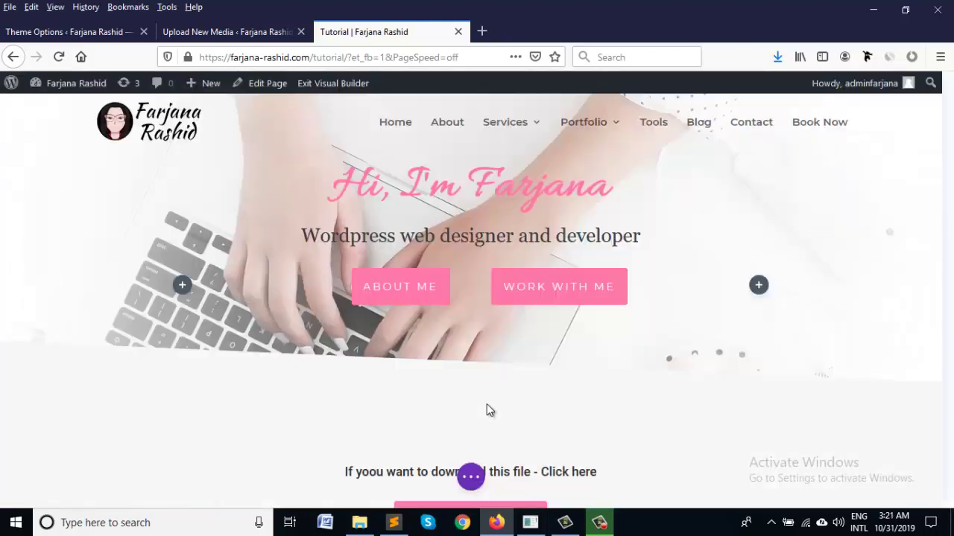
pyautogui.scroll(-5, 444, 411)
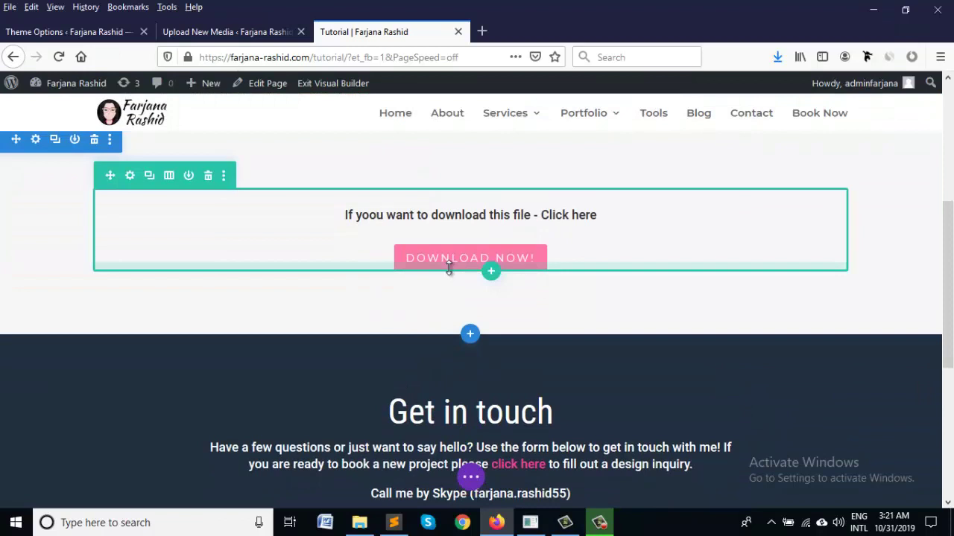
pyautogui.moveTo(453, 247)
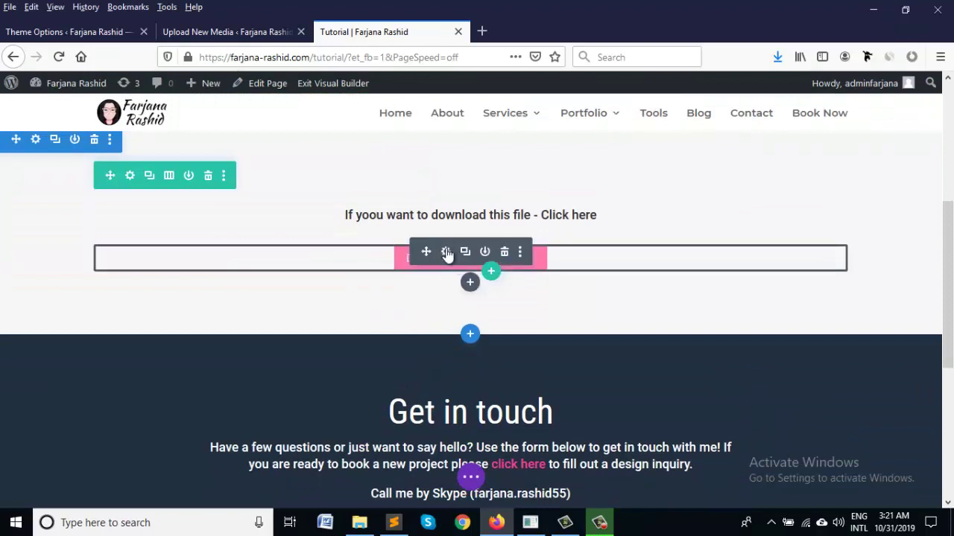
pyautogui.click(447, 251)
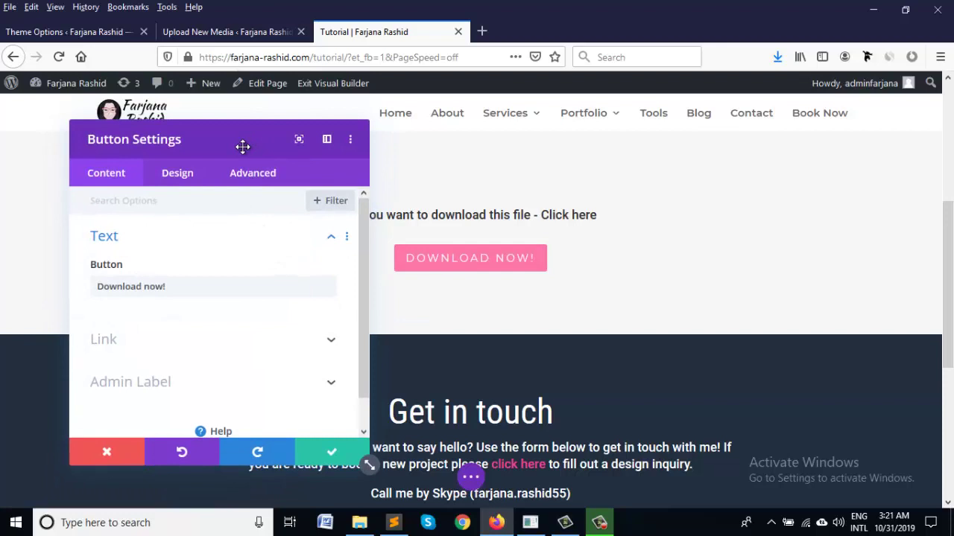
pyautogui.moveTo(243, 146); pyautogui.dragTo(402, 143)
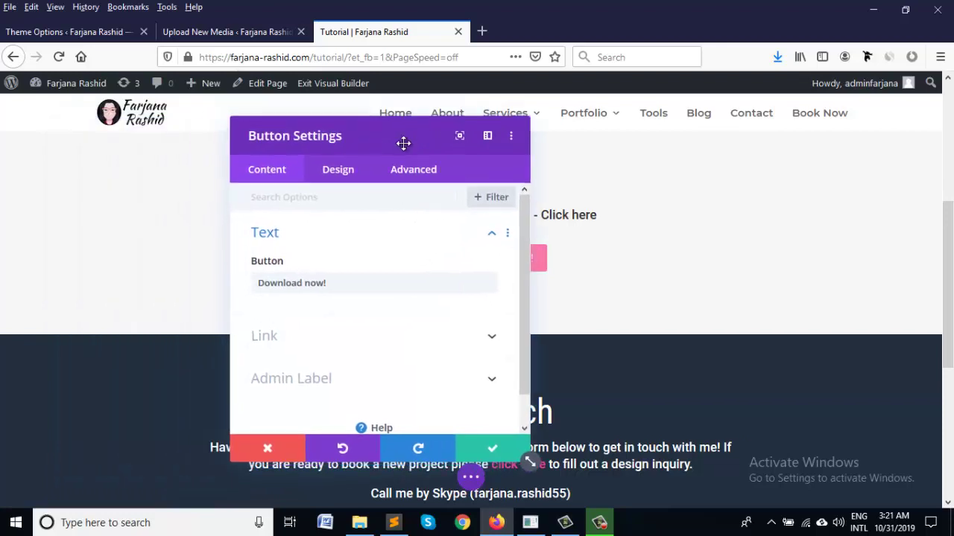
# Upload BBIPSS.pdf from the Downloads folder to the media library
pyautogui.click(197, 34)
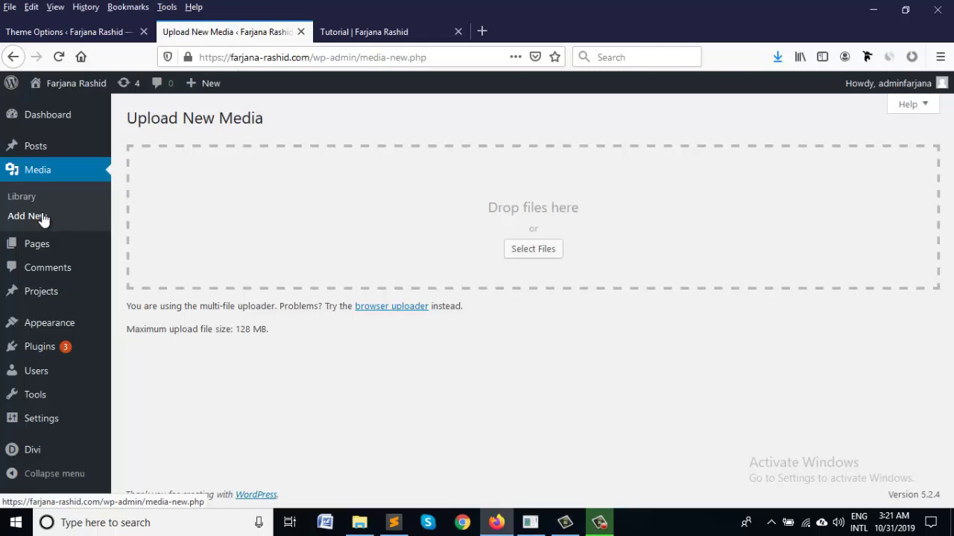
pyautogui.click(549, 254)
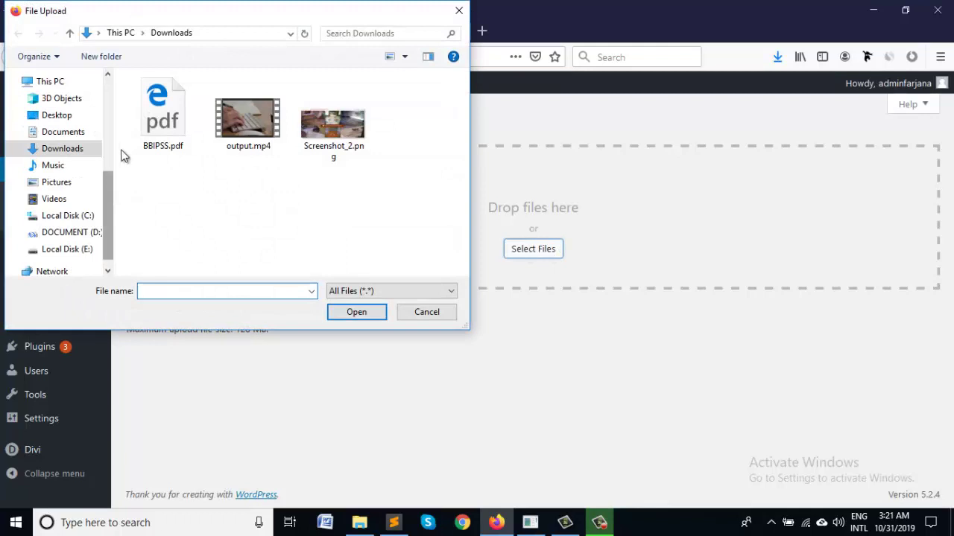
pyautogui.click(168, 147)
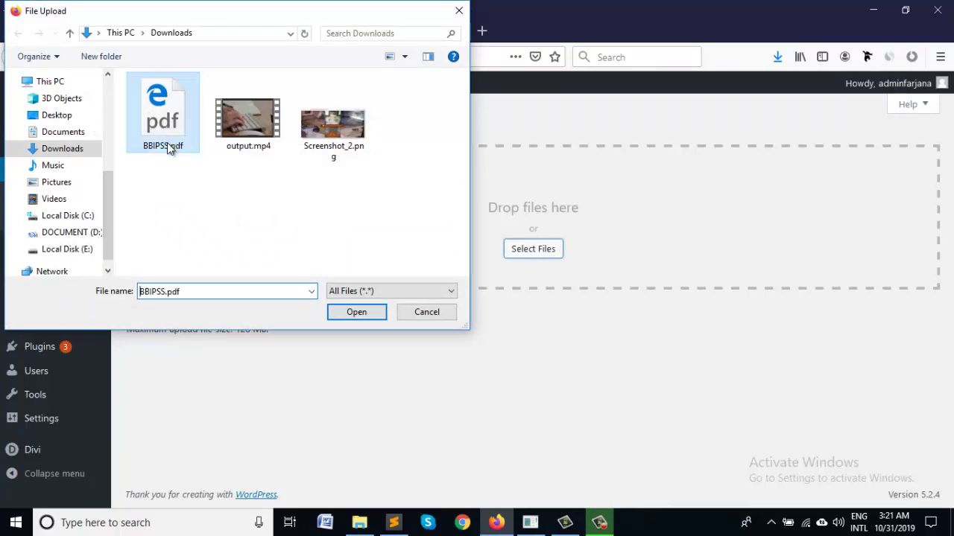
pyautogui.click(357, 312)
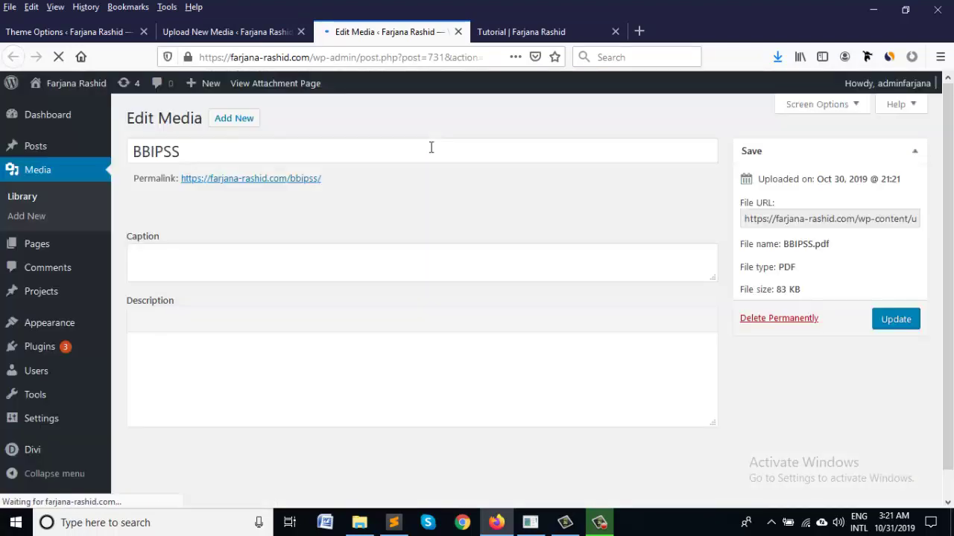
# Select and copy the full file URL of the uploaded BBIPSS.pdf from its Edit Media page
pyautogui.doubleClick(812, 222)
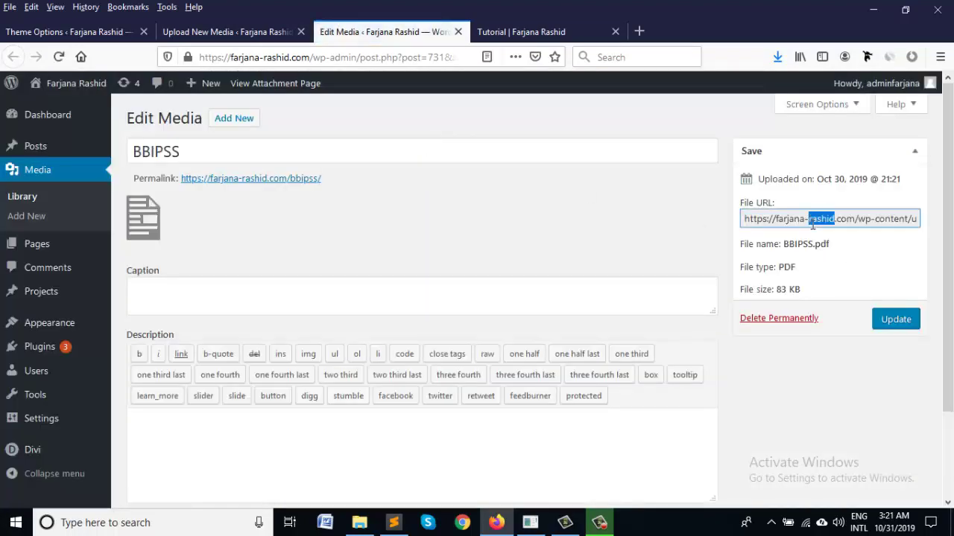
pyautogui.click(888, 218)
pyautogui.hotkey('ctrl', 'a')
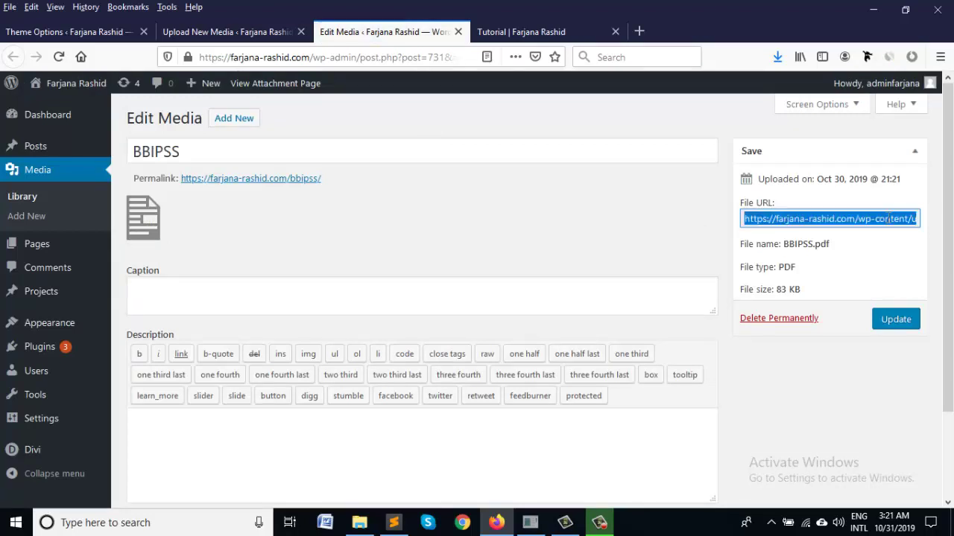
# Paste the copied BBIPSS.pdf address as the Download Now button's link URL, accept the settings and save the page
pyautogui.click(521, 31)
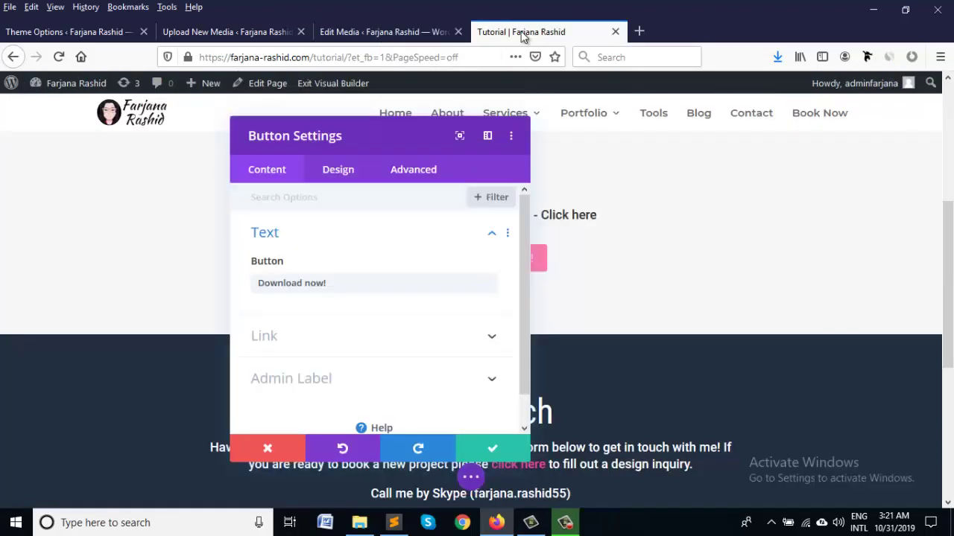
pyautogui.click(302, 354)
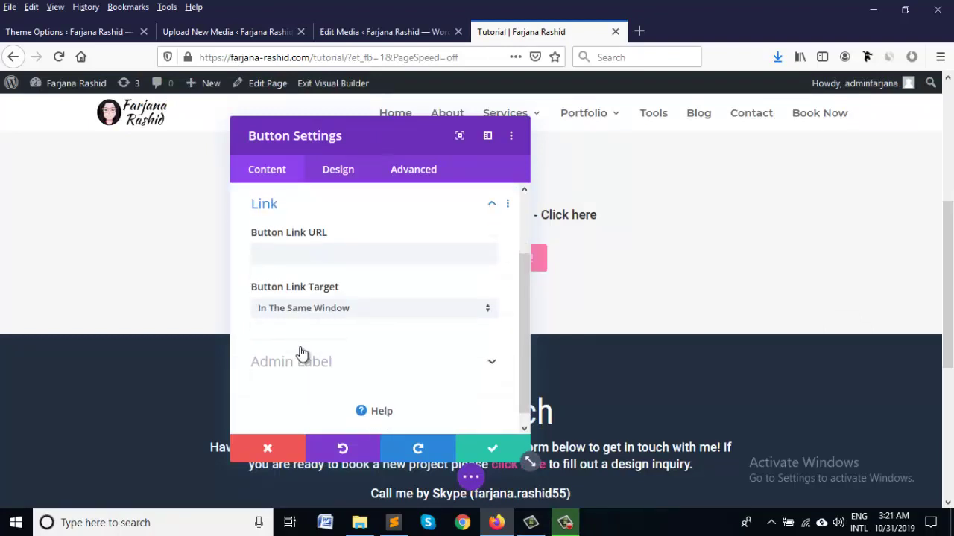
pyautogui.click(275, 254)
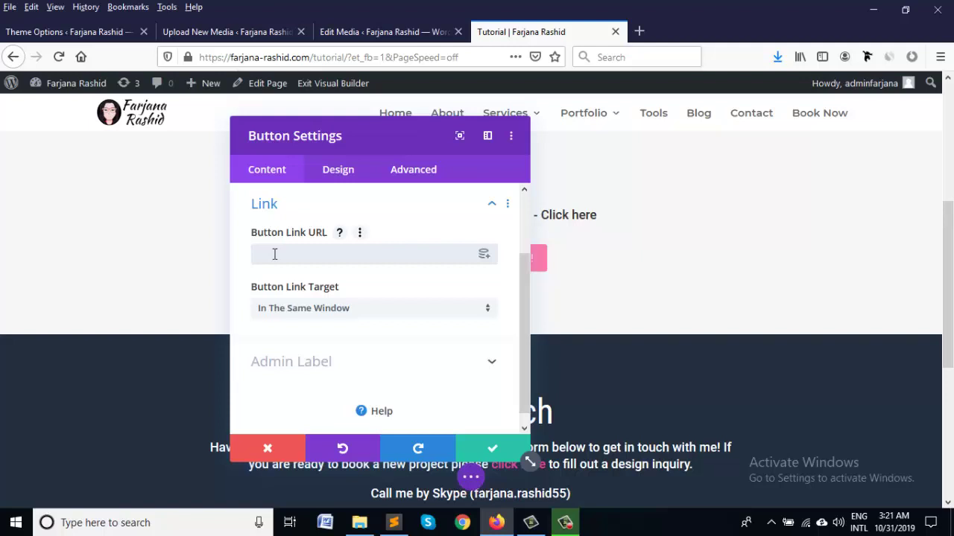
pyautogui.hotkey('ctrl', 'v')
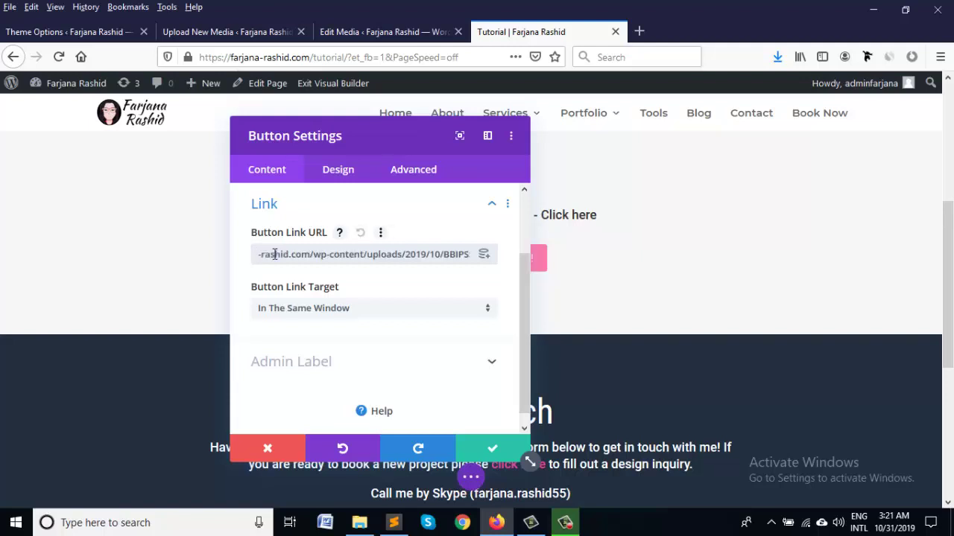
pyautogui.click(280, 254)
pyautogui.click(490, 450)
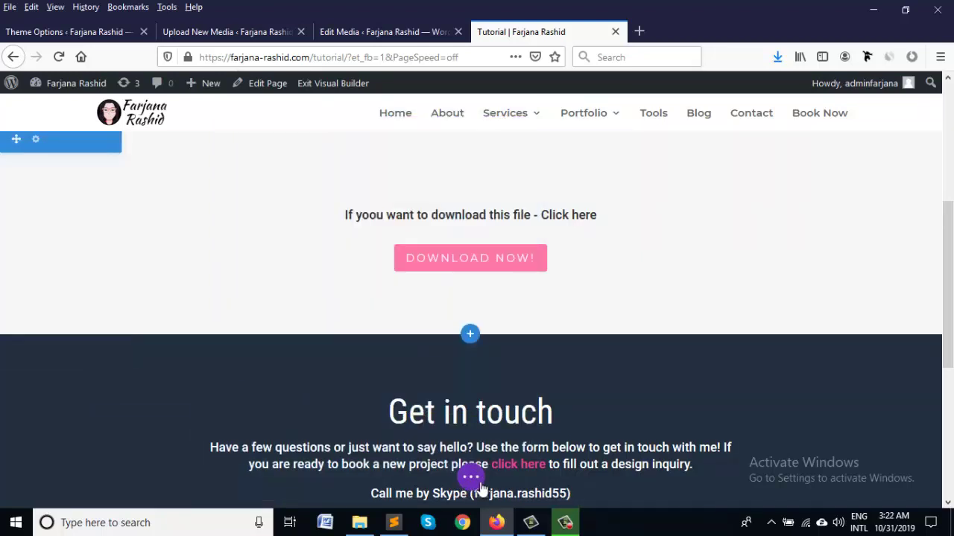
pyautogui.click(471, 477)
pyautogui.click(903, 475)
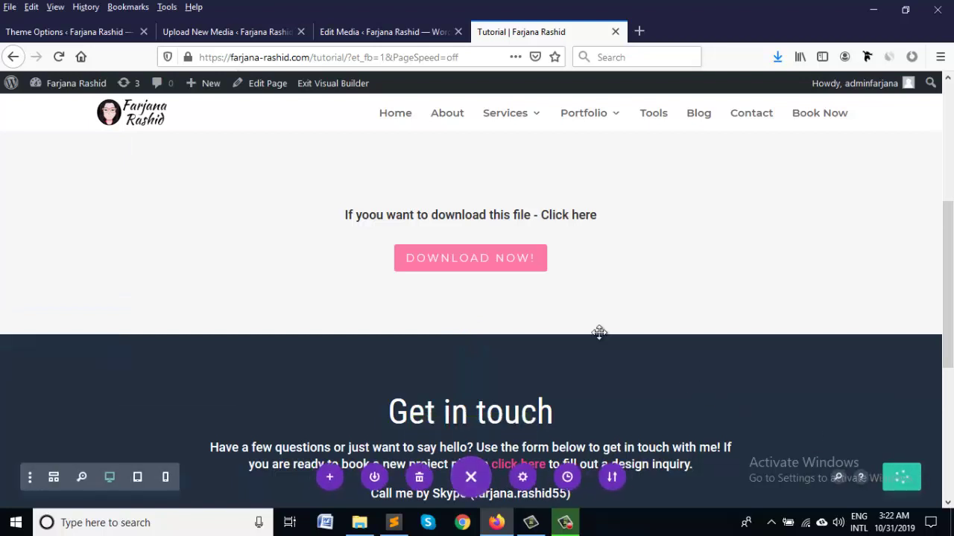
# View the live page in a new tab, follow the Download Now button, skim BBIPSS.pdf and close that tab
pyautogui.middleClick(336, 89)
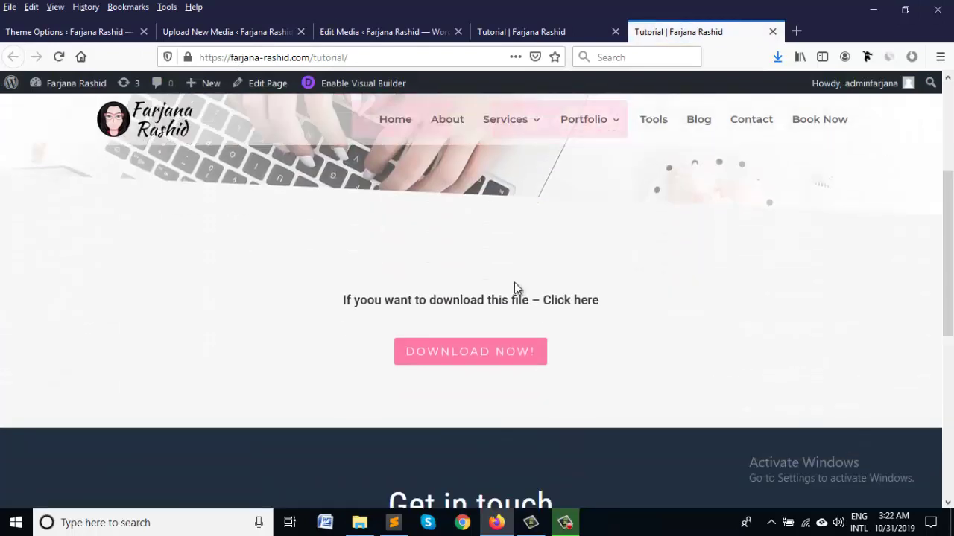
pyautogui.scroll(-1, 514, 288)
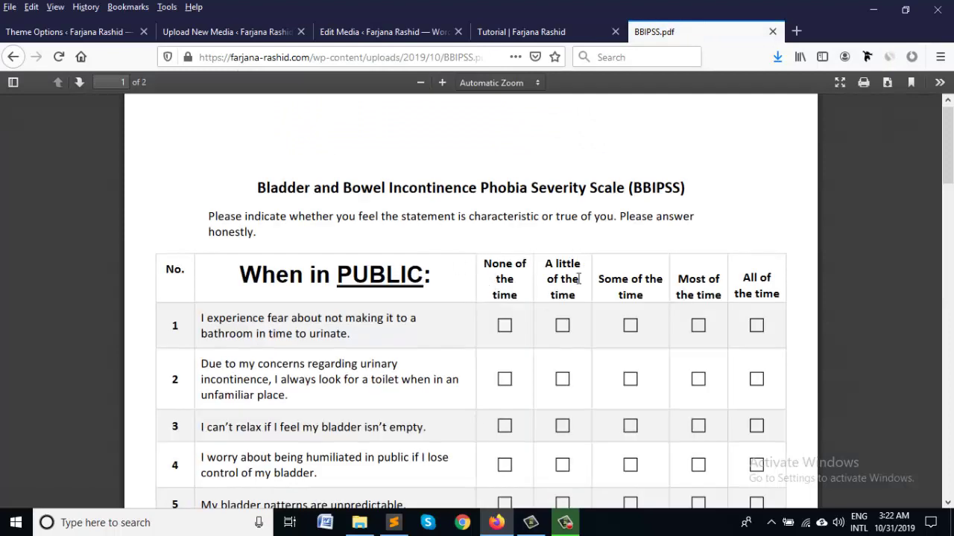
pyautogui.scroll(-15, 887, 186)
pyautogui.scroll(15, 752, 110)
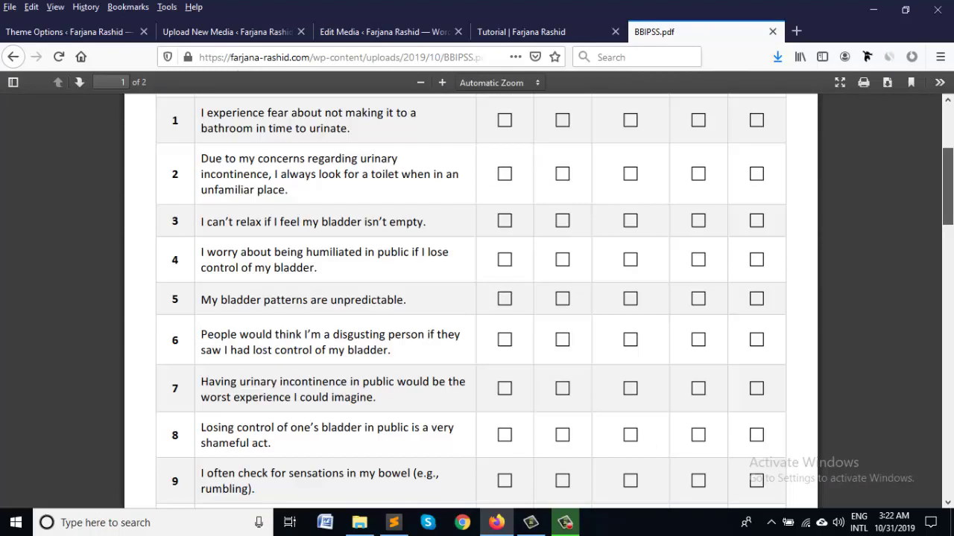
pyautogui.click(773, 33)
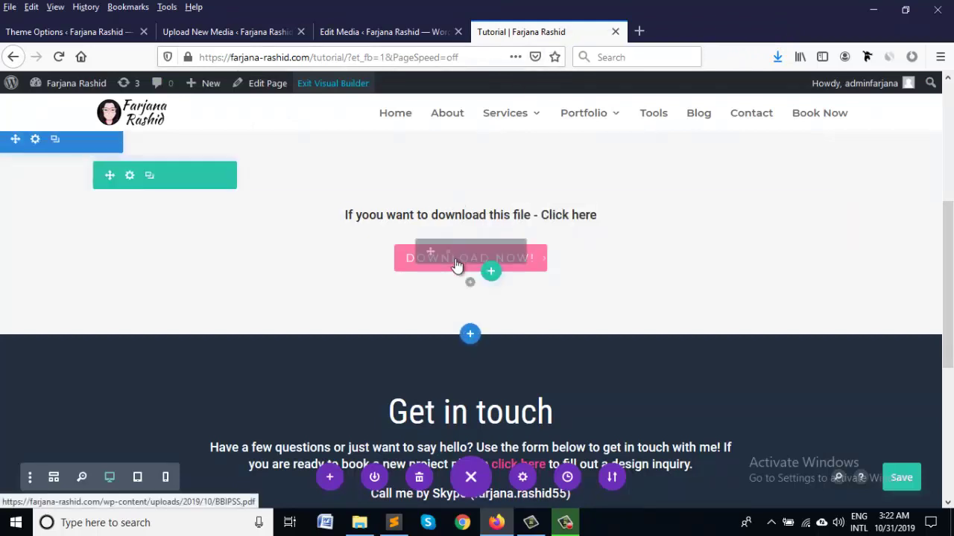
pyautogui.moveTo(447, 266)
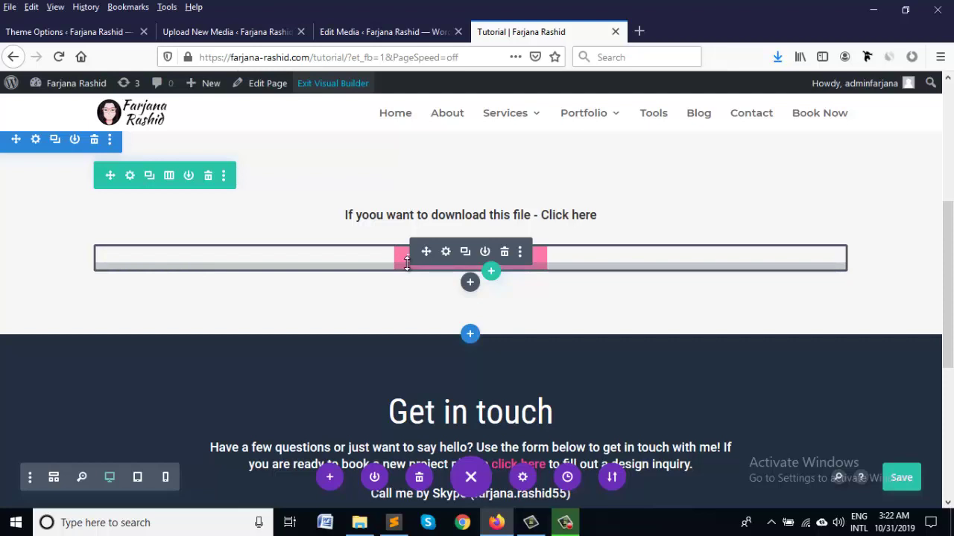
pyautogui.click(384, 36)
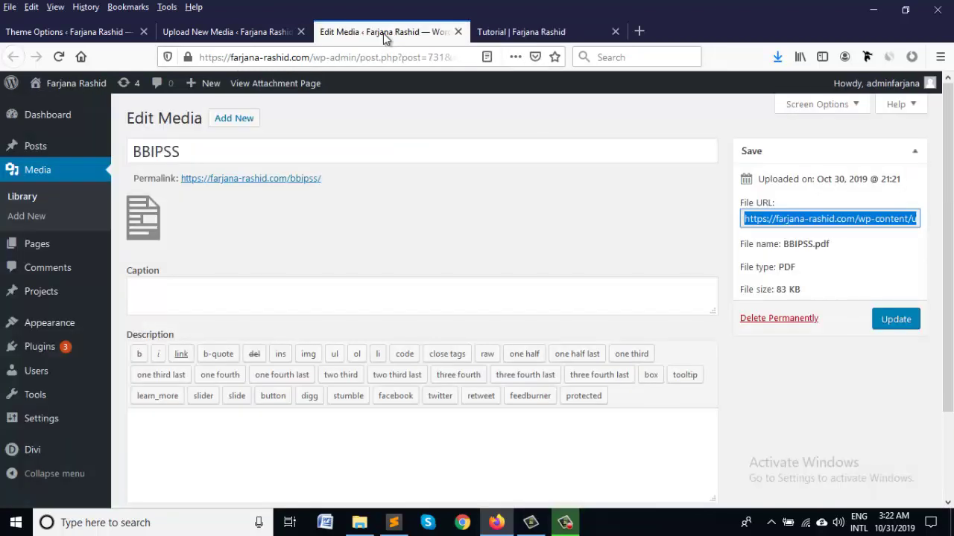
pyautogui.click(517, 32)
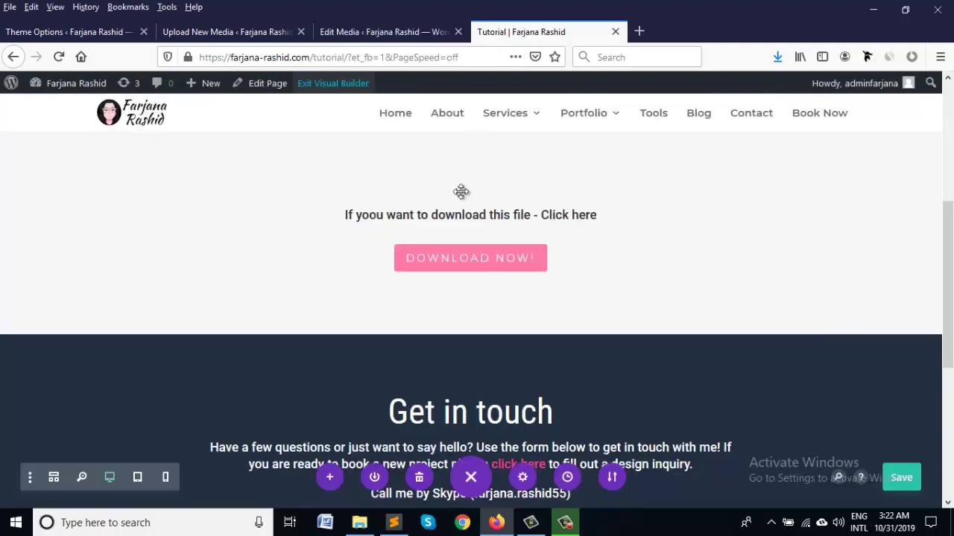
pyautogui.click(341, 32)
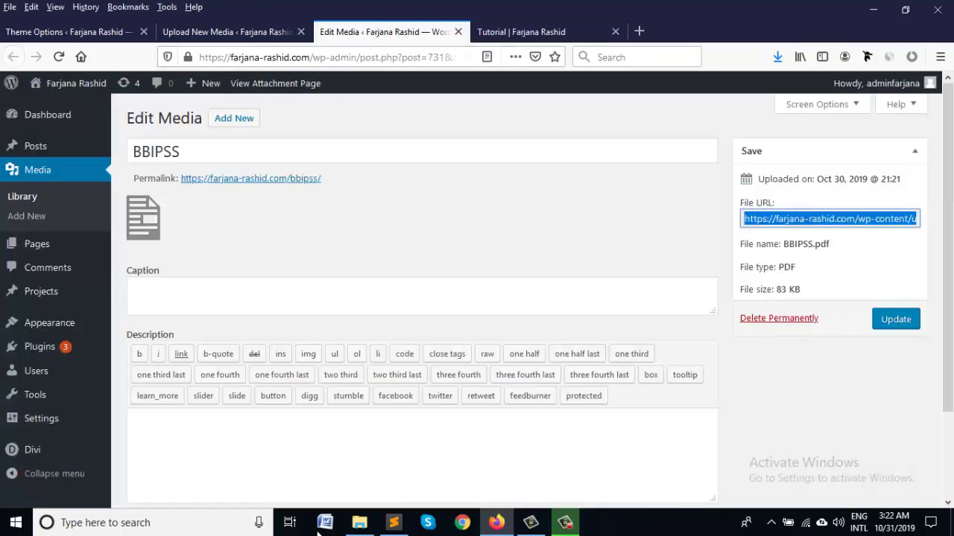
# Switch to Sublime Text and copy the whole jQuery script that adds the download attribute to .download-btn
pyautogui.click(393, 522)
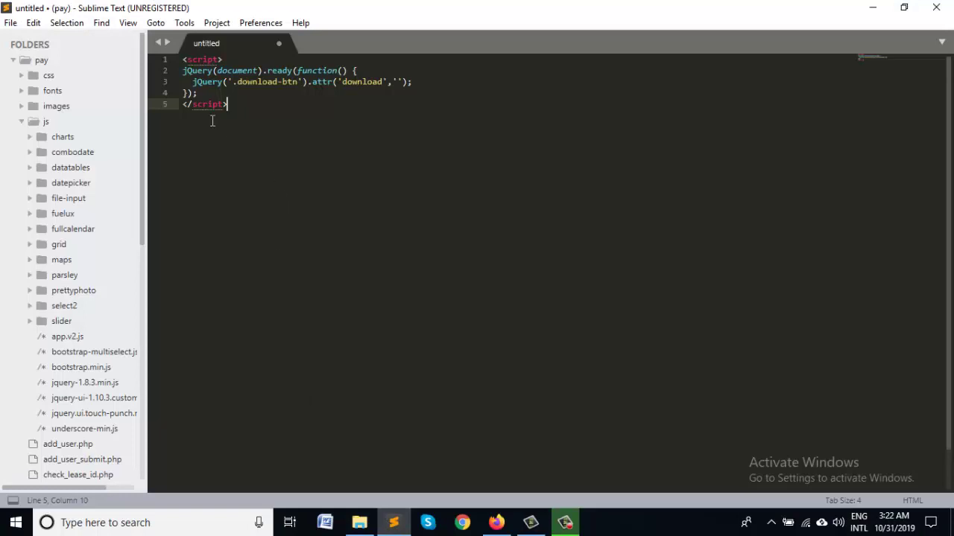
pyautogui.moveTo(238, 105); pyautogui.dragTo(172, 57)
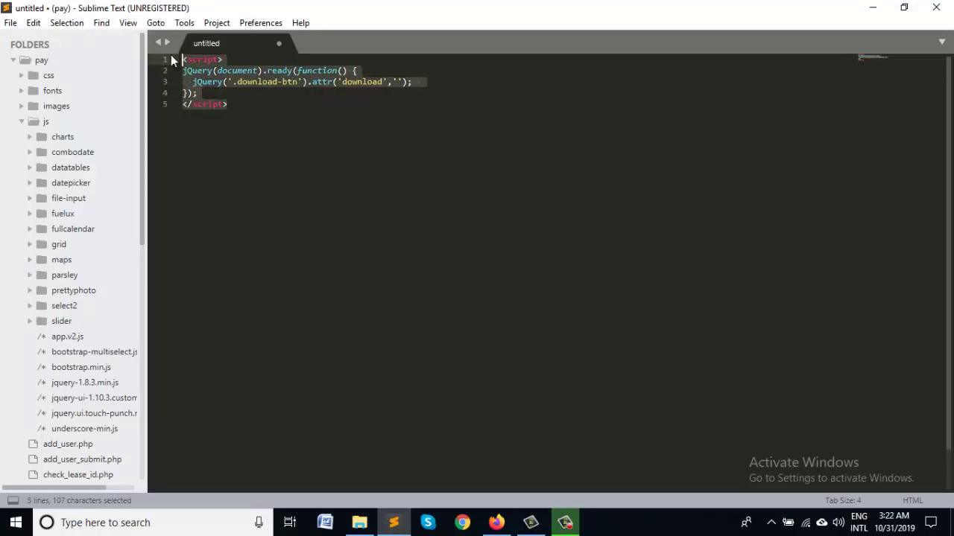
pyautogui.hotkey('ctrl', 'c')
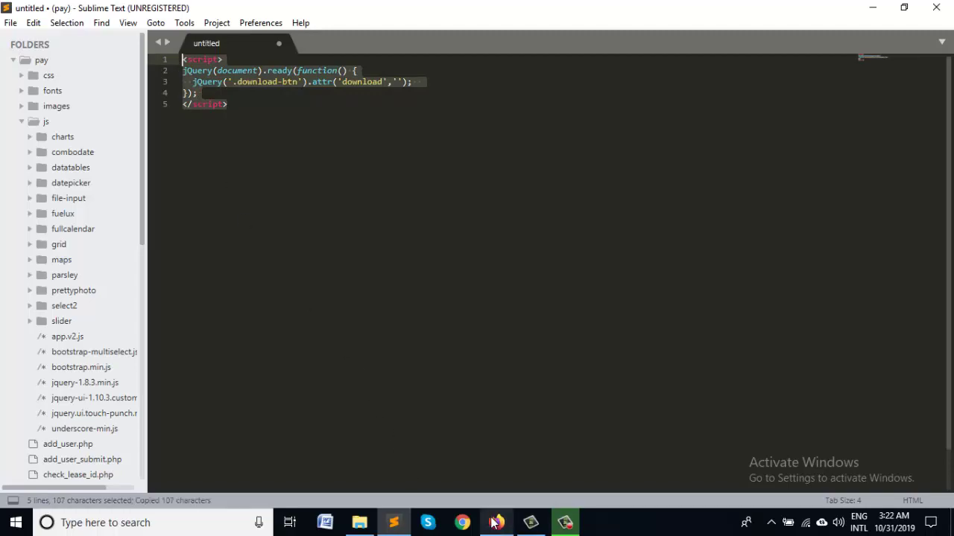
# Switch to Firefox and open the code integration settings in the Divi Theme Options
pyautogui.click(495, 522)
pyautogui.moveTo(62, 384)
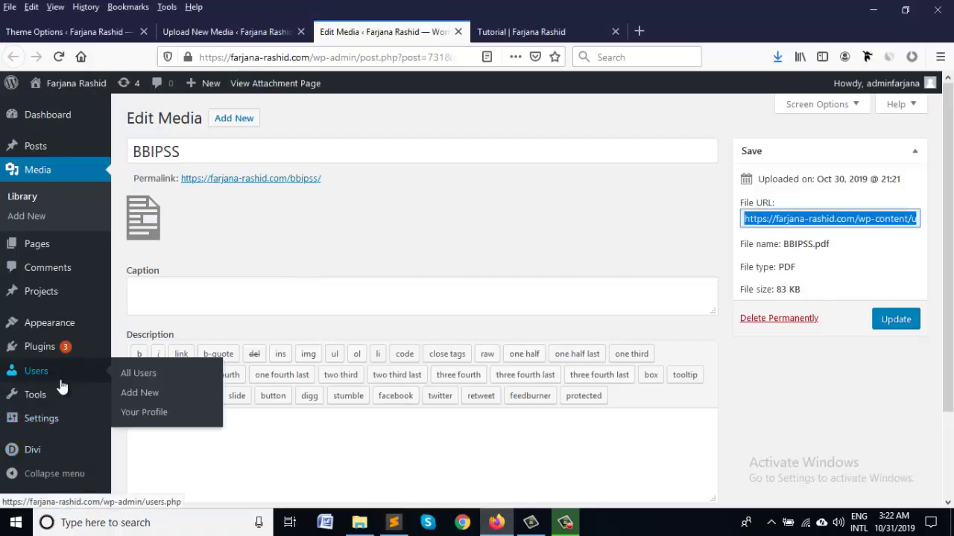
pyautogui.moveTo(54, 410)
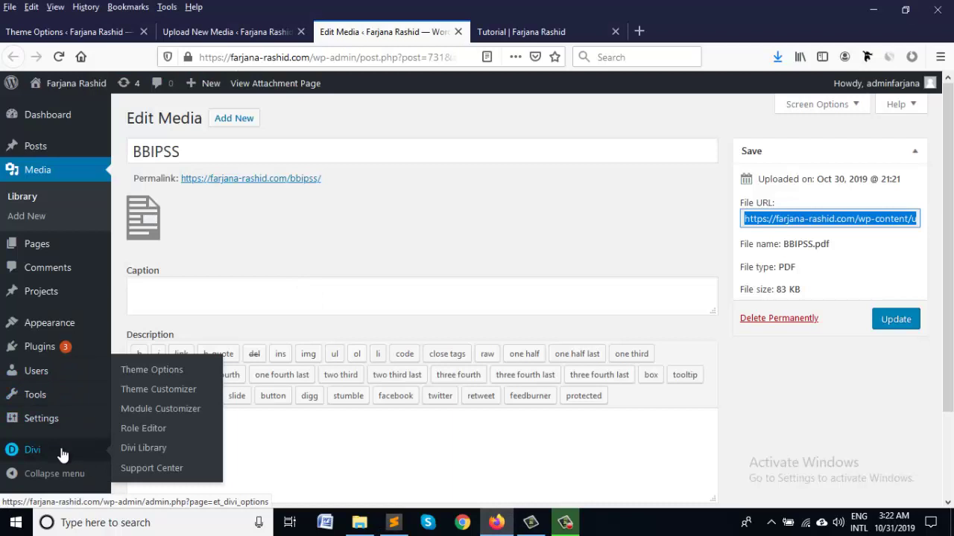
pyautogui.click(89, 31)
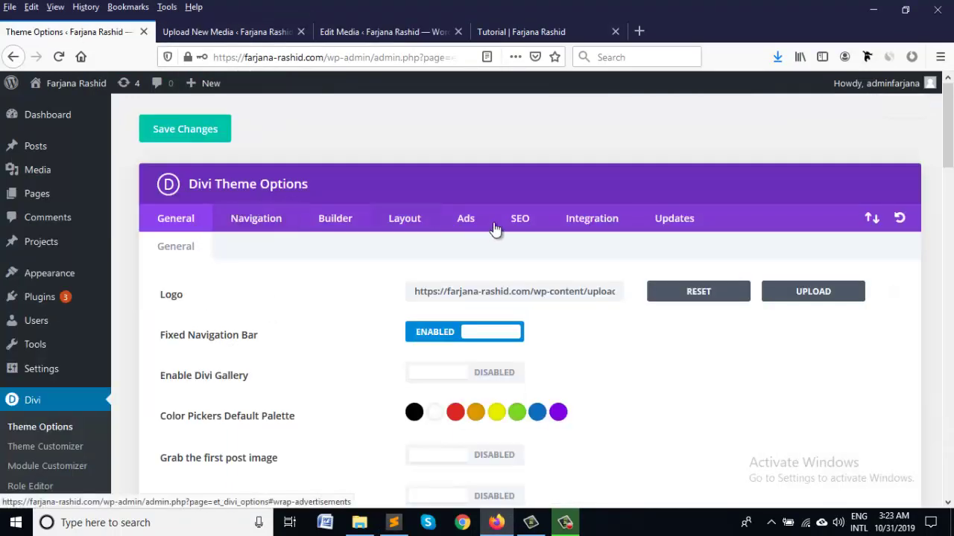
pyautogui.click(592, 221)
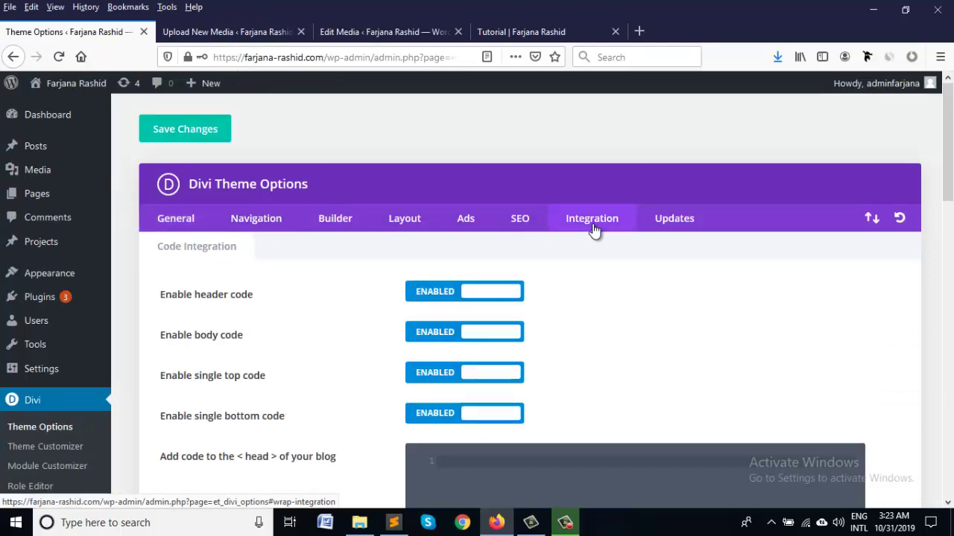
# Paste the copied jQuery download script into the <body> code field and save the theme options
pyautogui.scroll(-2, 521, 372)
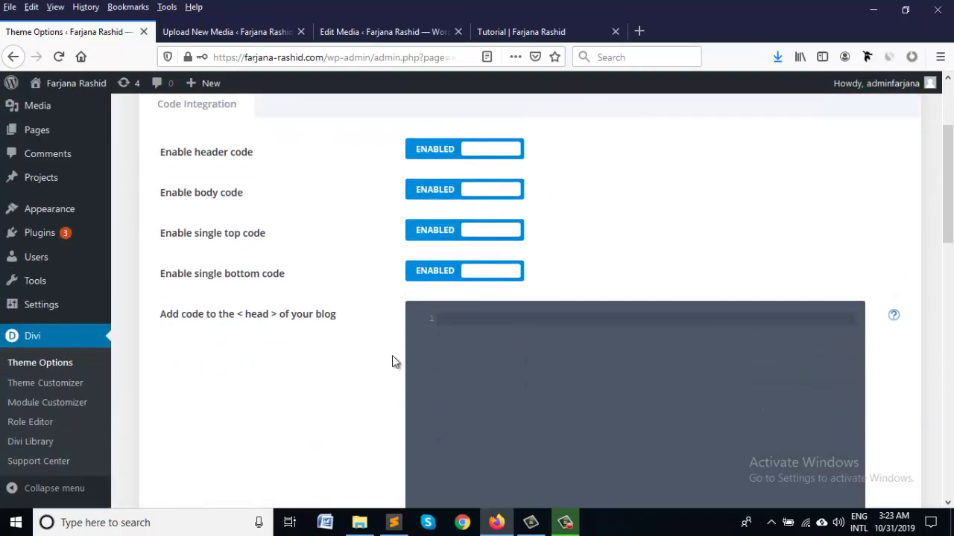
pyautogui.scroll(-3, 440, 345)
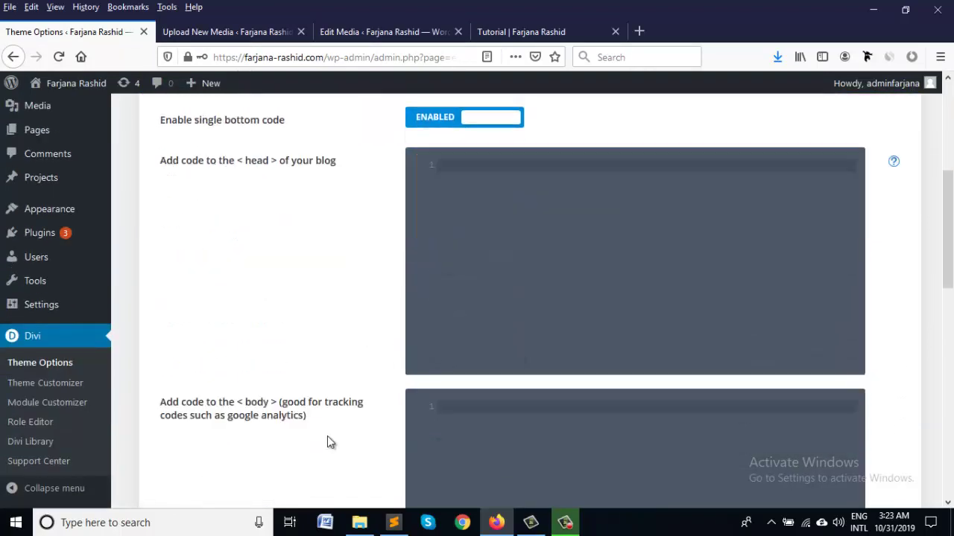
pyautogui.click(500, 382)
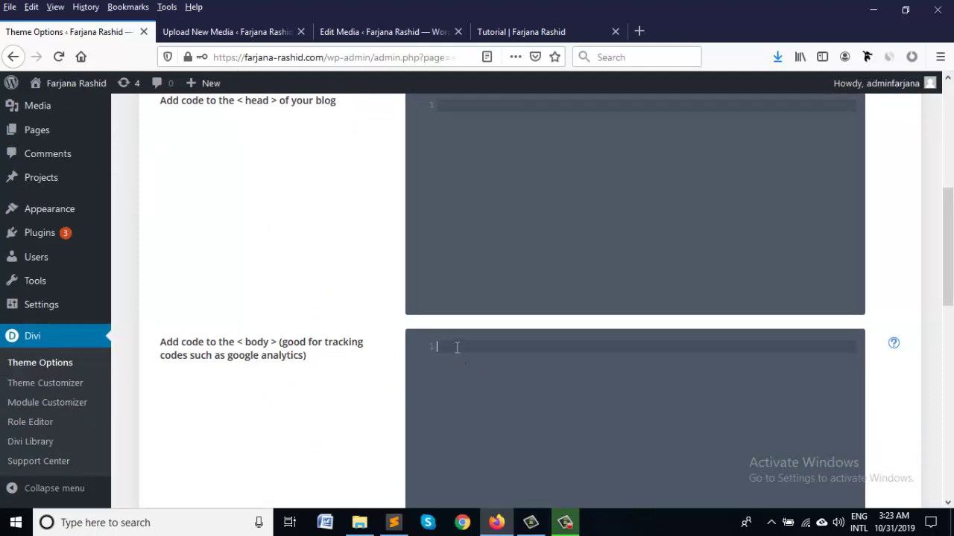
pyautogui.hotkey('ctrl', 'v')
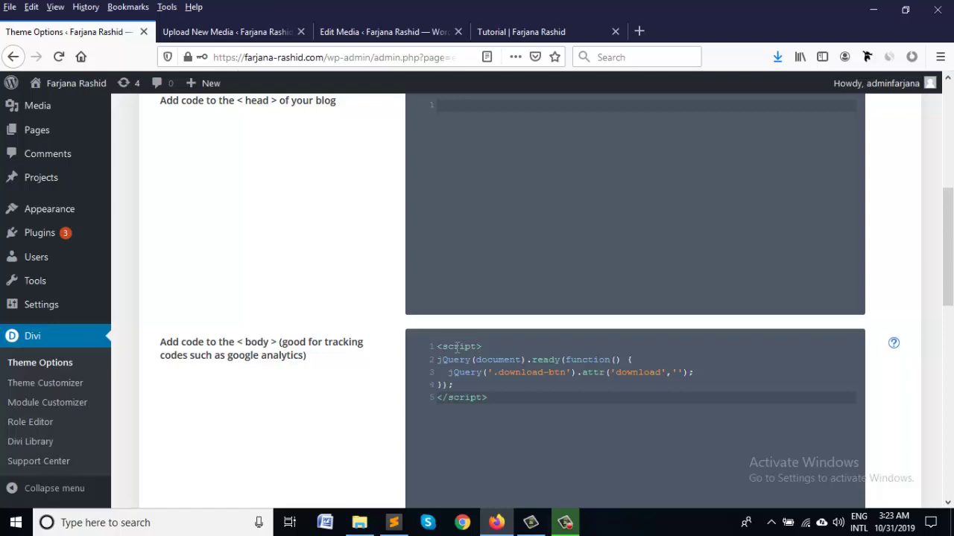
pyautogui.scroll(-3, 377, 444)
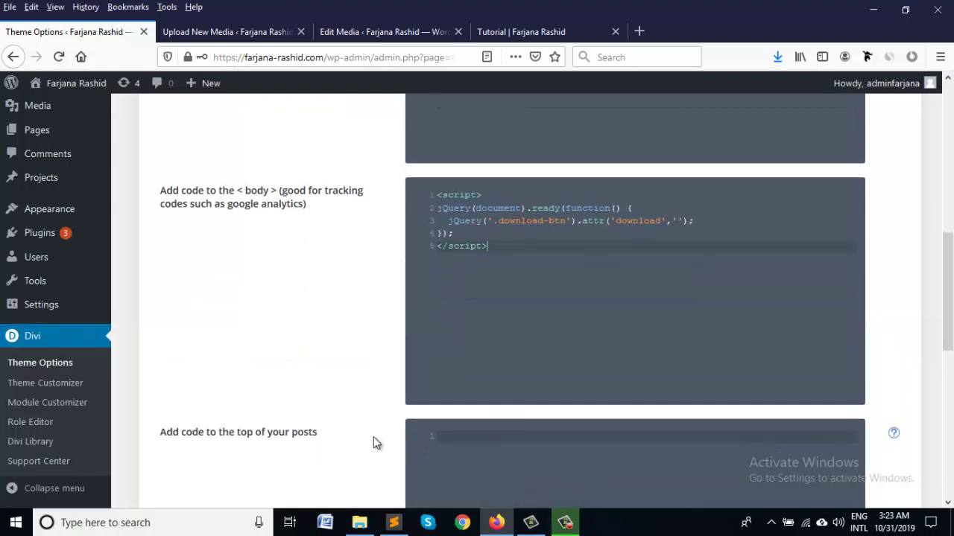
pyautogui.scroll(-5, 373, 443)
pyautogui.click(203, 453)
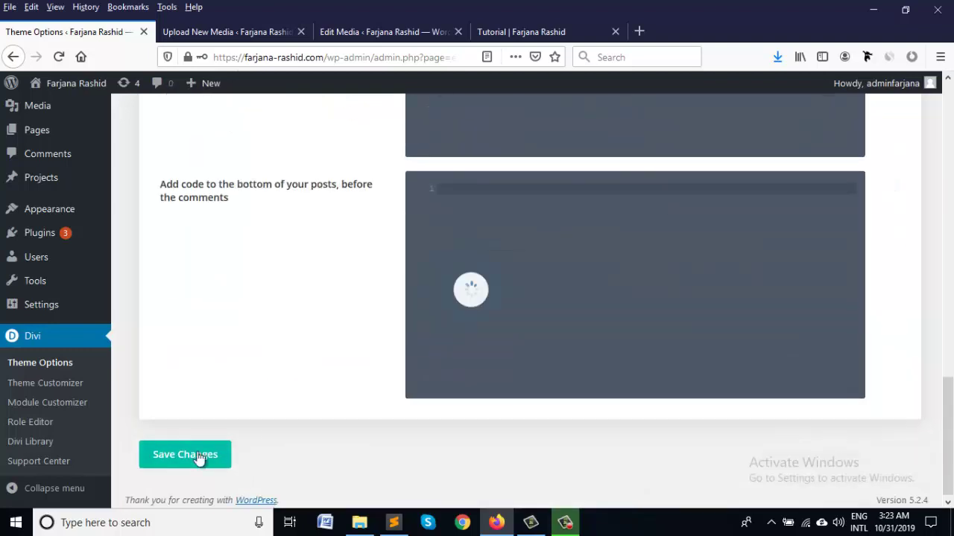
# Copy the class name download-btn from the saved body script and return to the Tutorial page in the Visual Builder
pyautogui.scroll(6, 365, 385)
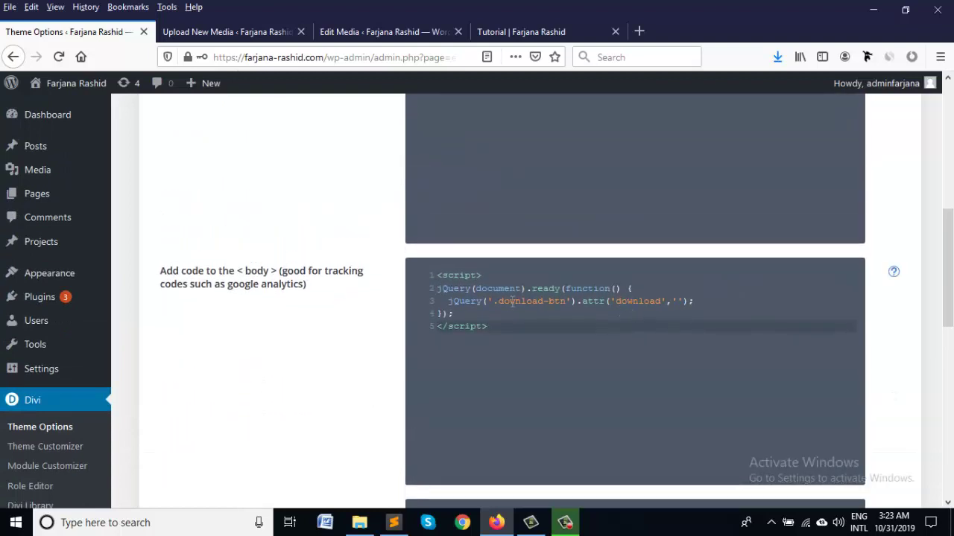
pyautogui.click(524, 301)
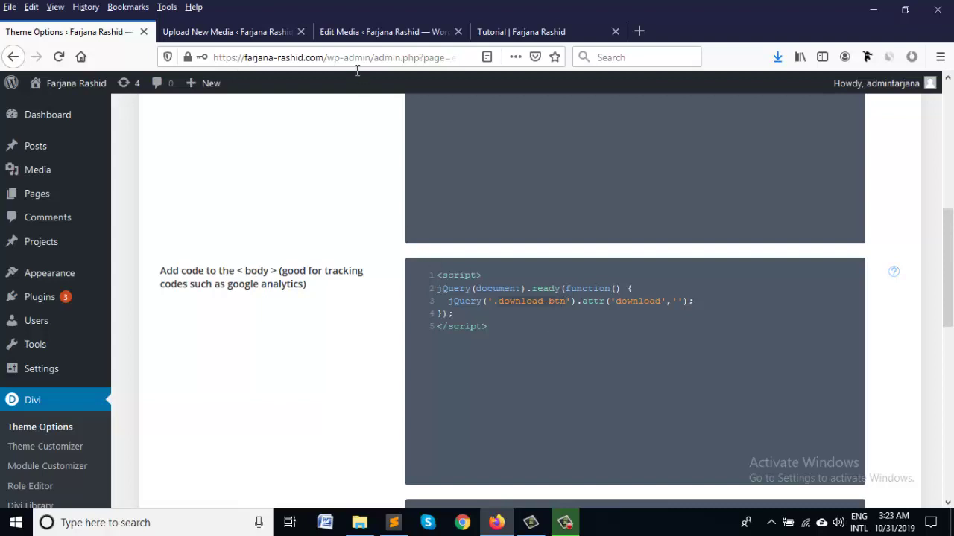
pyautogui.click(357, 26)
pyautogui.click(190, 28)
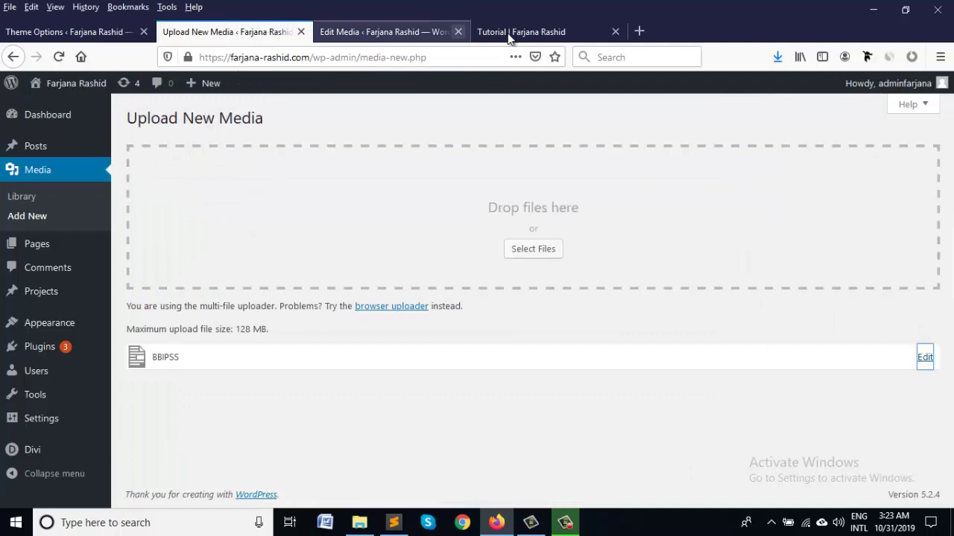
pyautogui.click(509, 35)
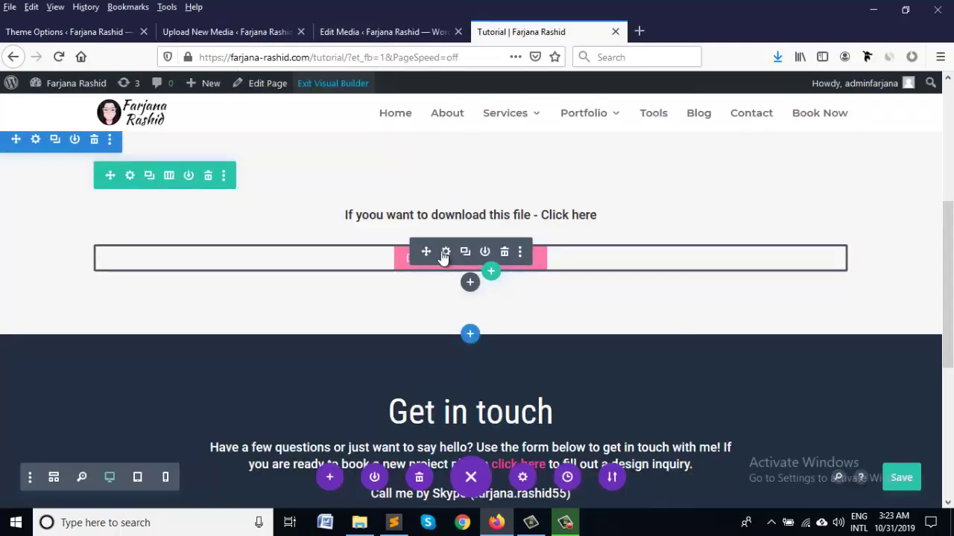
# Give the Download Now button the CSS class download-btn, accept its settings and save the page
pyautogui.click(446, 253)
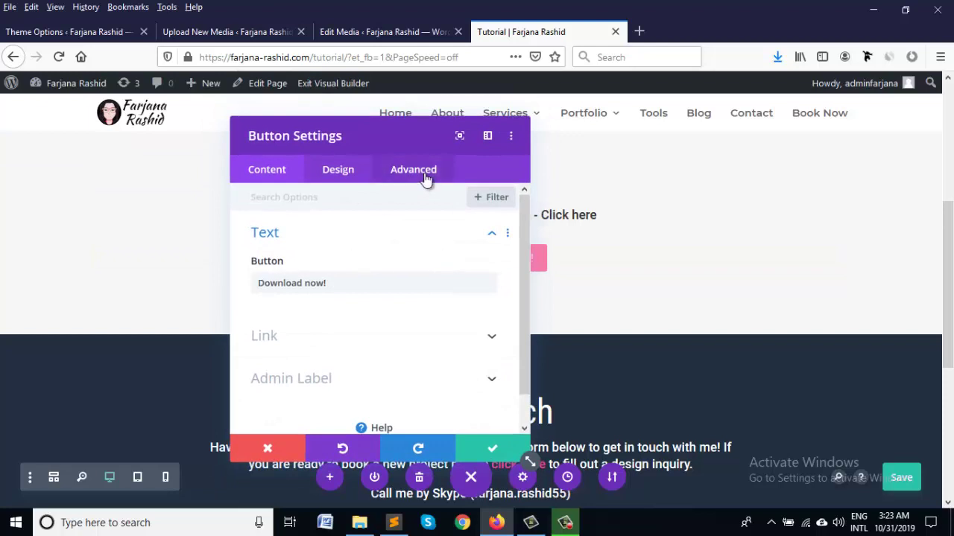
pyautogui.click(425, 176)
pyautogui.click(330, 234)
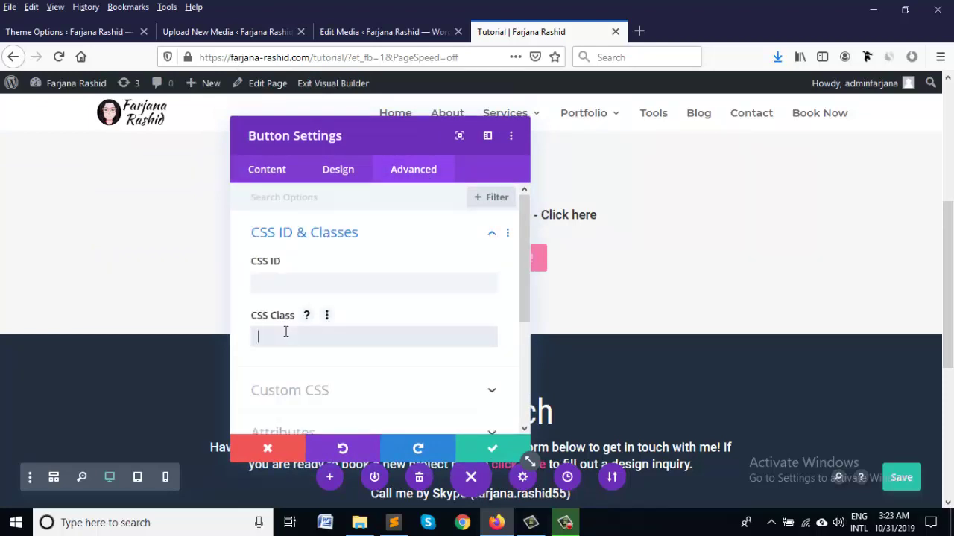
pyautogui.hotkey('ctrl', 'v')
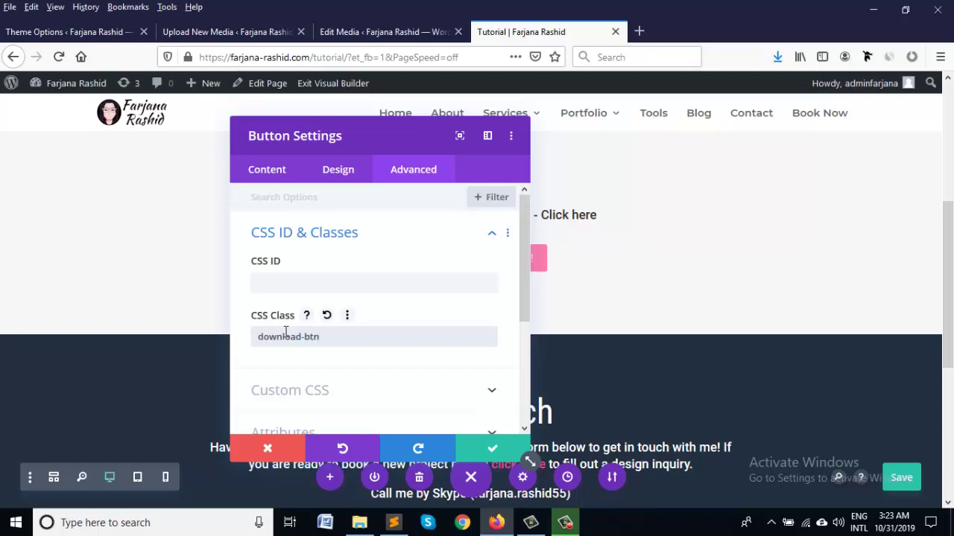
pyautogui.click(279, 171)
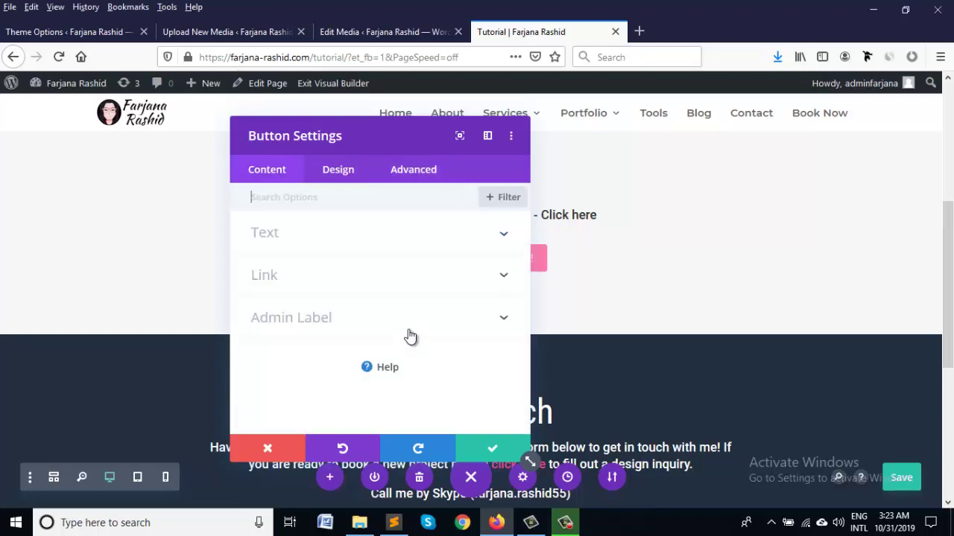
pyautogui.click(486, 450)
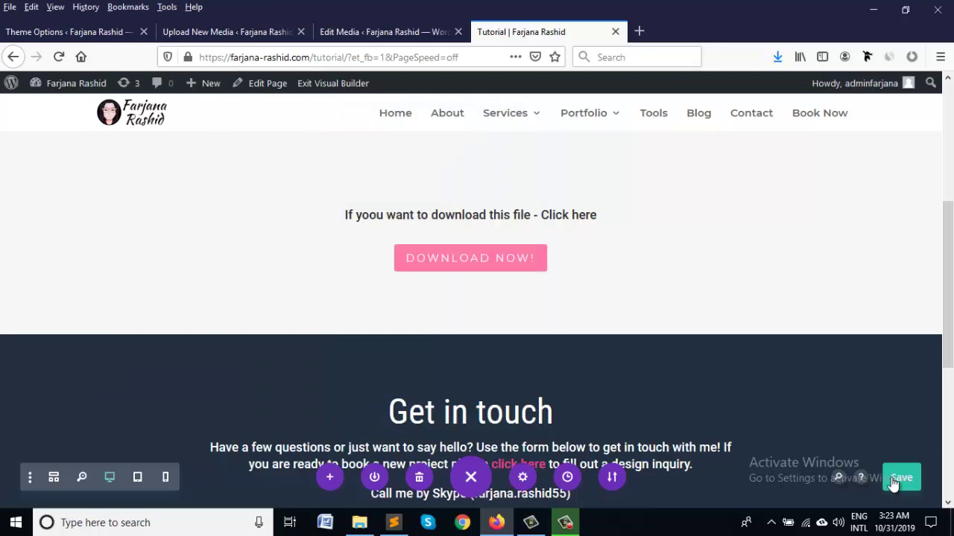
pyautogui.click(899, 479)
# Test the Download Now button on the live Tutorial page and dismiss the BBIPSS.pdf download dialog without saving
pyautogui.click(484, 265)
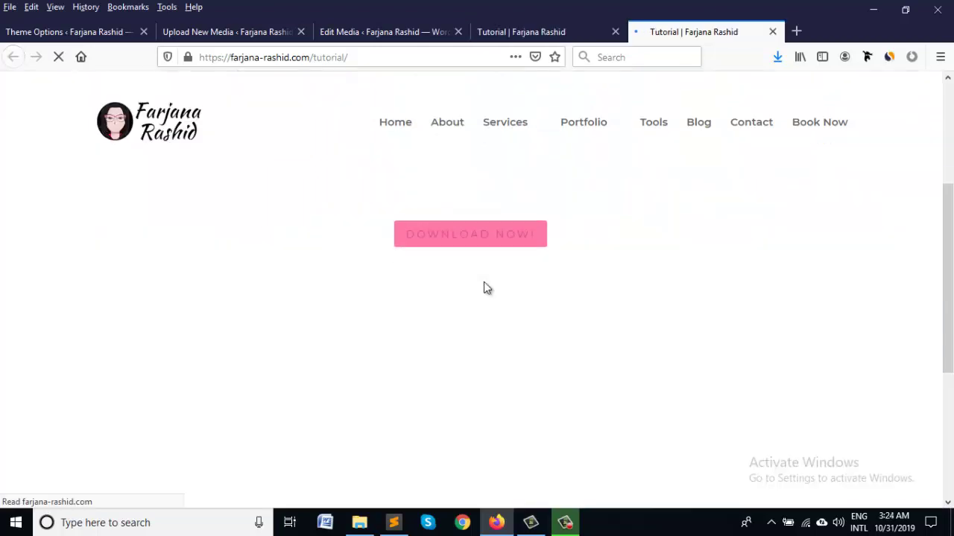
pyautogui.scroll(-3, 483, 288)
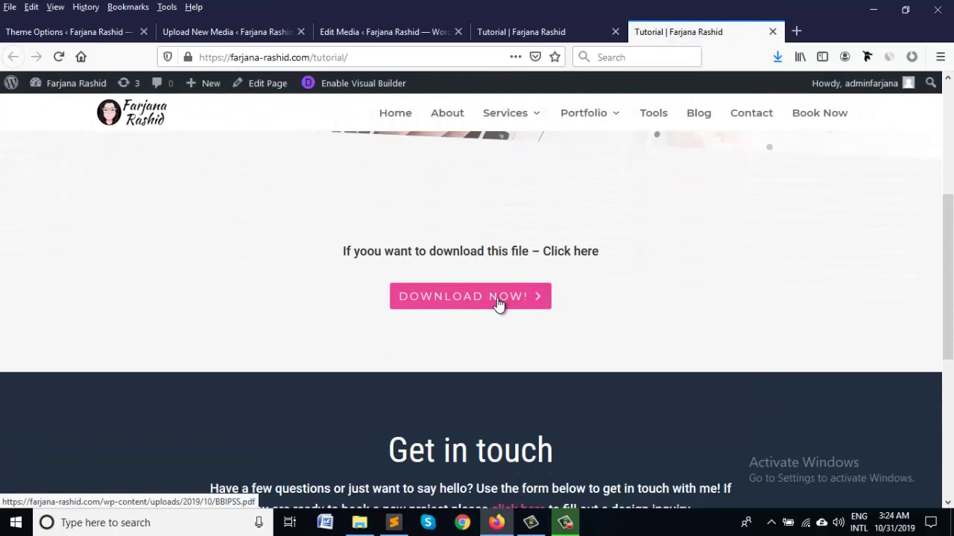
pyautogui.click(498, 301)
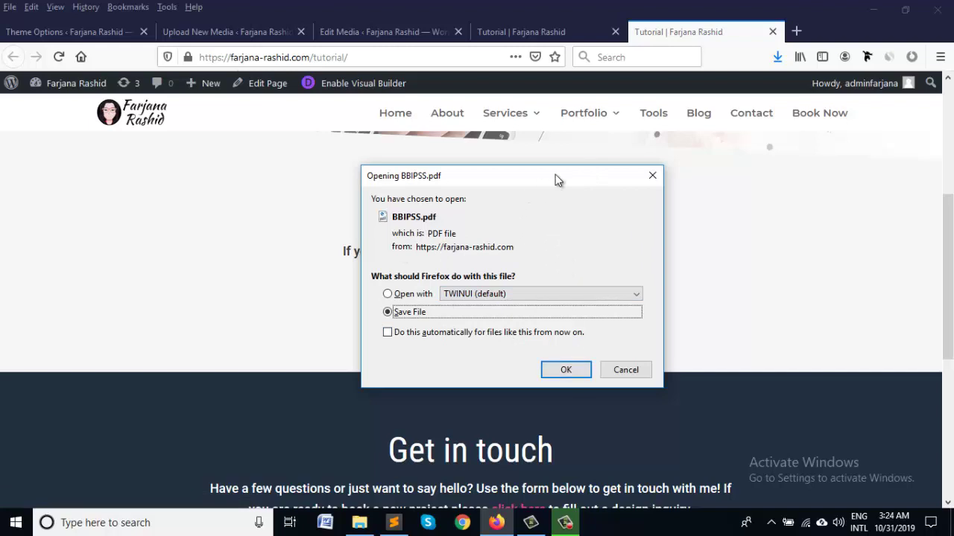
pyautogui.moveTo(555, 174); pyautogui.dragTo(343, 150)
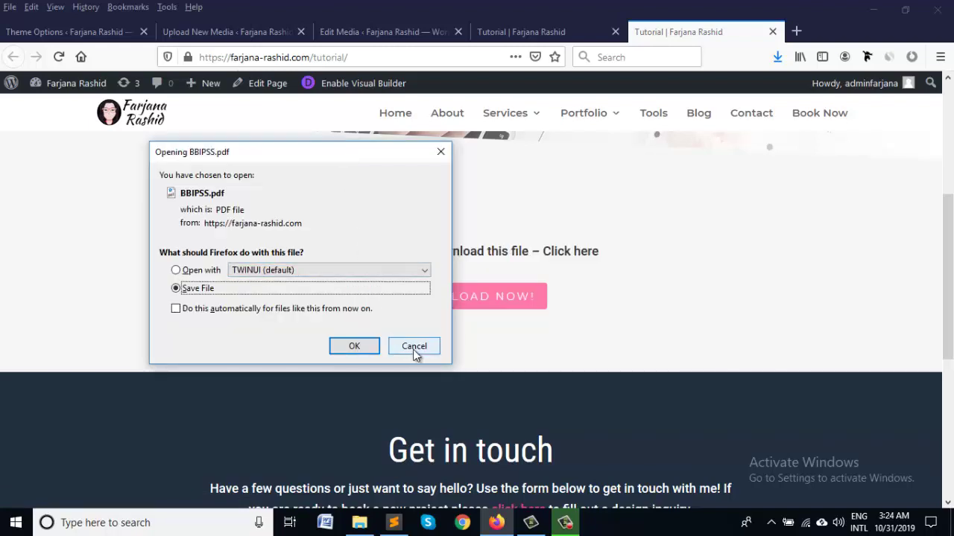
pyautogui.click(441, 153)
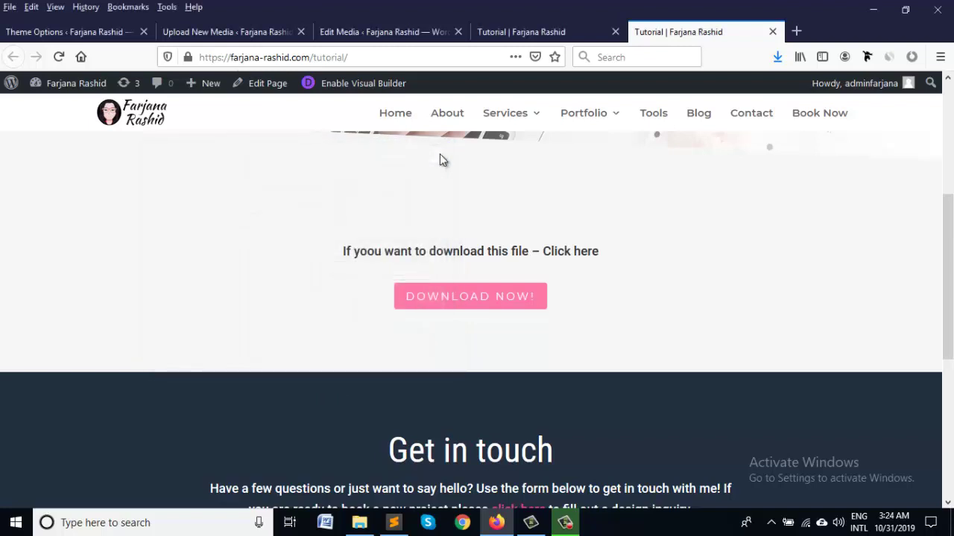
# Close the Upload New Media tab and look over the body script in the Divi Theme Options
pyautogui.click(216, 33)
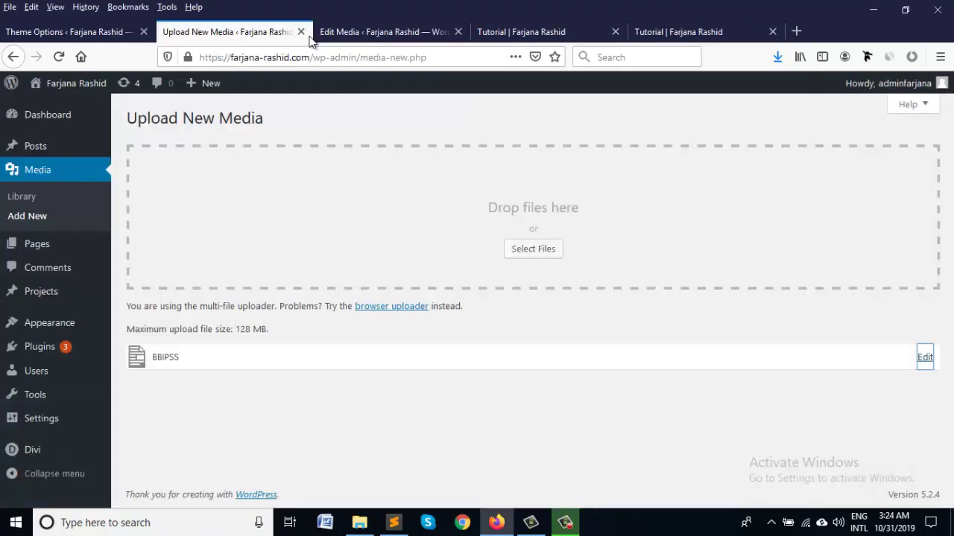
pyautogui.click(301, 32)
pyautogui.click(88, 32)
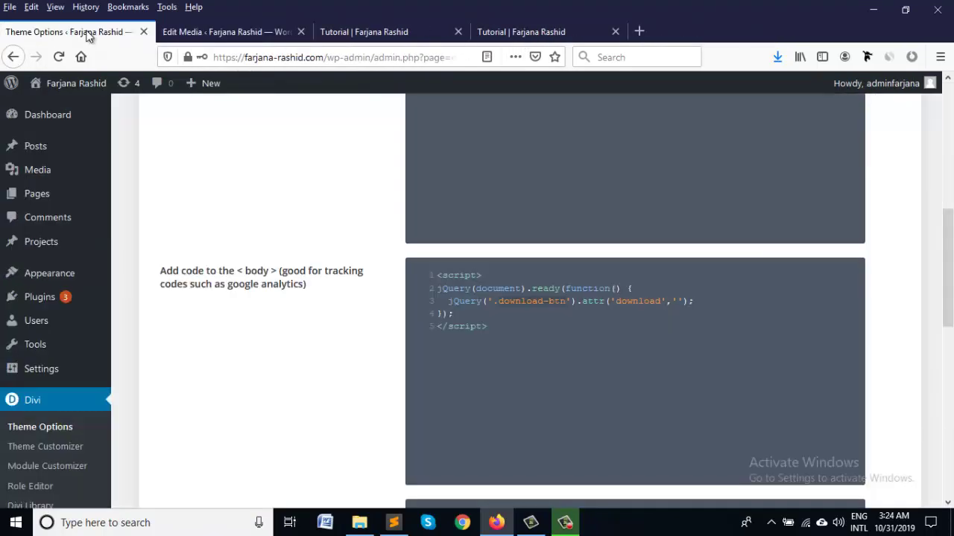
pyautogui.click(195, 35)
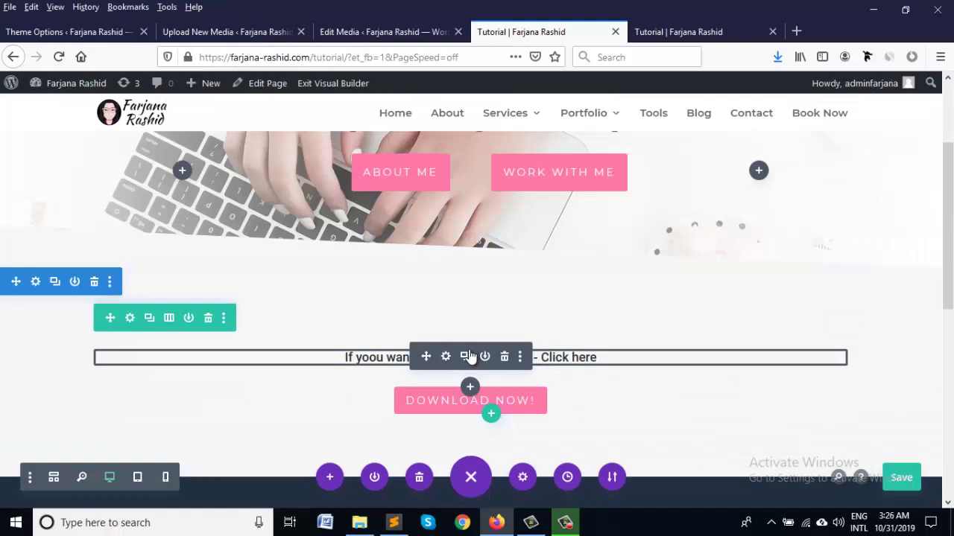
# Select the words "Click here" in the text module above the download button and start inserting a link on them
pyautogui.click(445, 357)
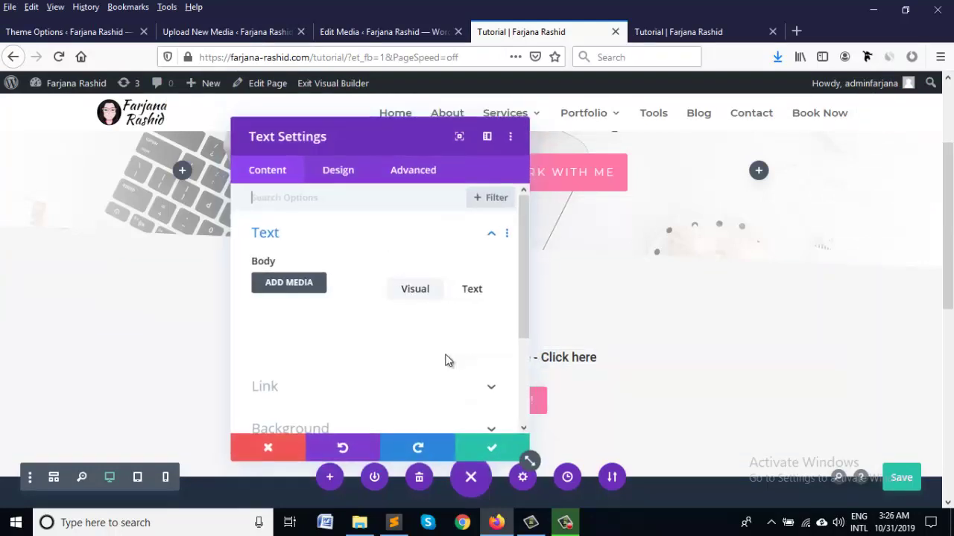
pyautogui.moveTo(380, 138); pyautogui.dragTo(392, 80)
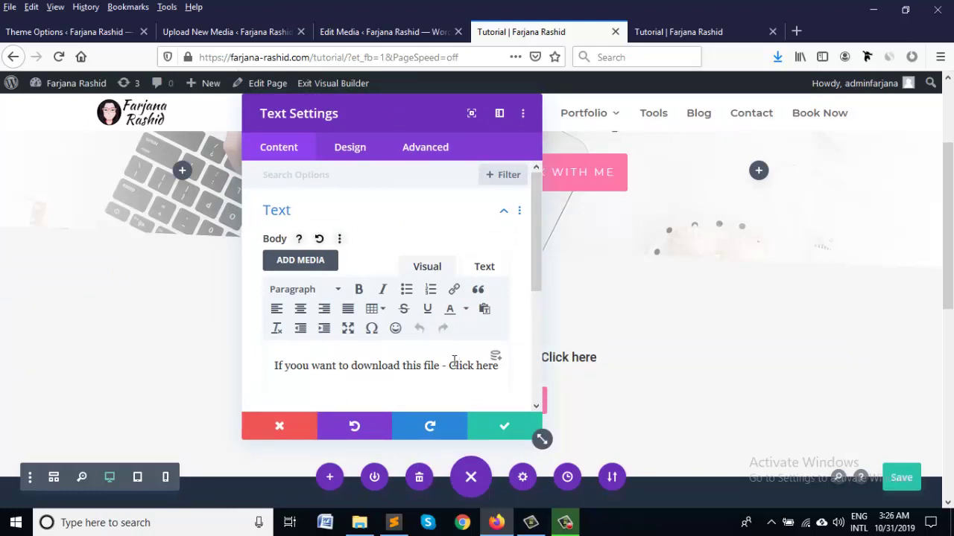
pyautogui.moveTo(537, 272); pyautogui.dragTo(531, 324)
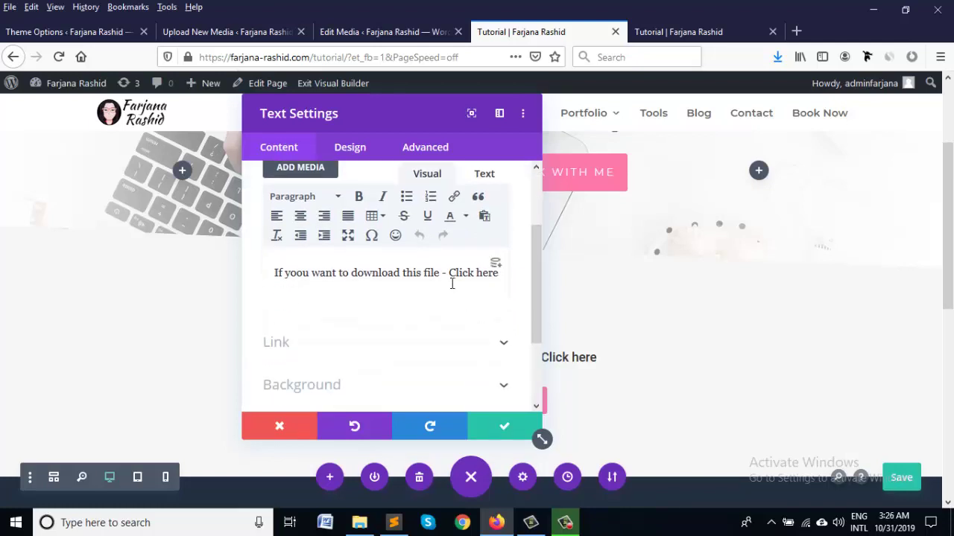
pyautogui.moveTo(451, 273); pyautogui.dragTo(504, 273)
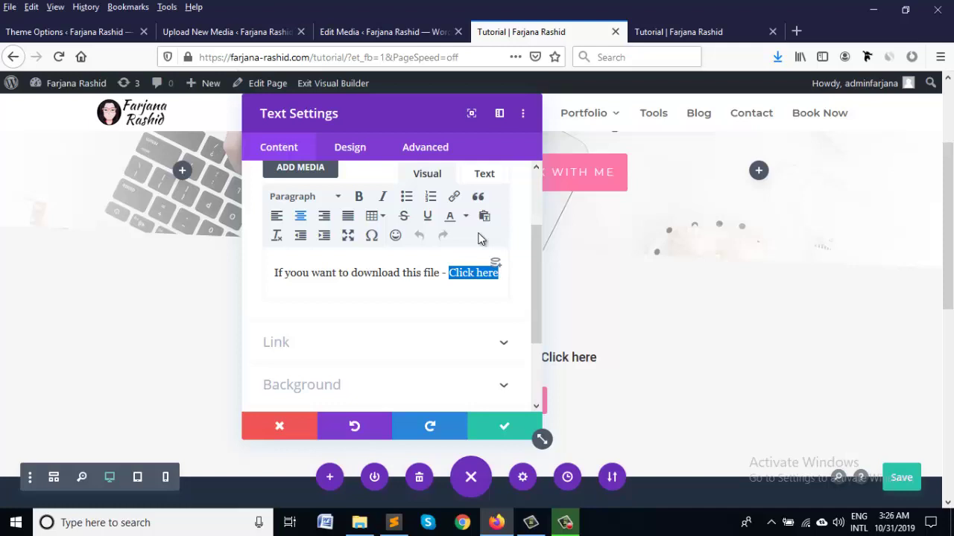
pyautogui.click(455, 198)
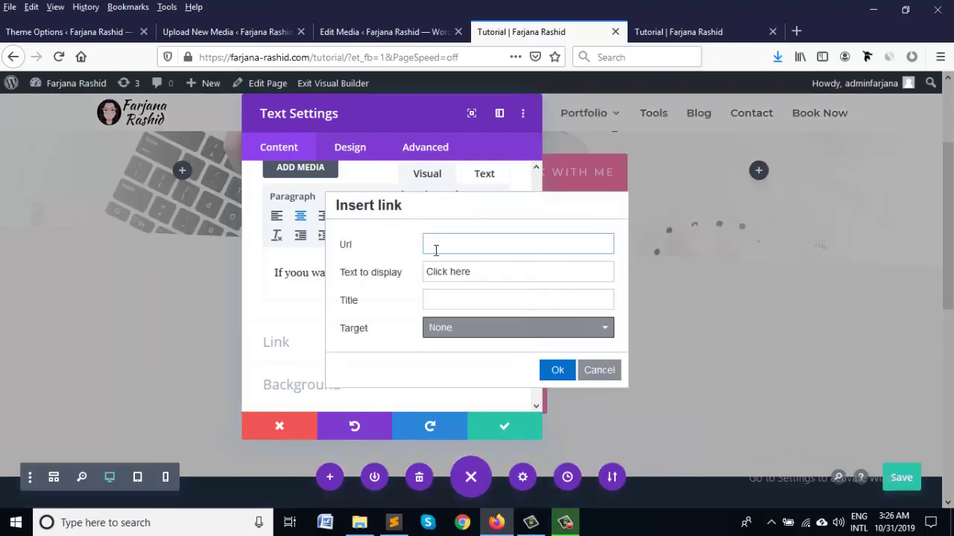
pyautogui.click(435, 247)
# Open the BBIPSS PDF's edit page from the Media Library and copy its file URL
pyautogui.click(70, 32)
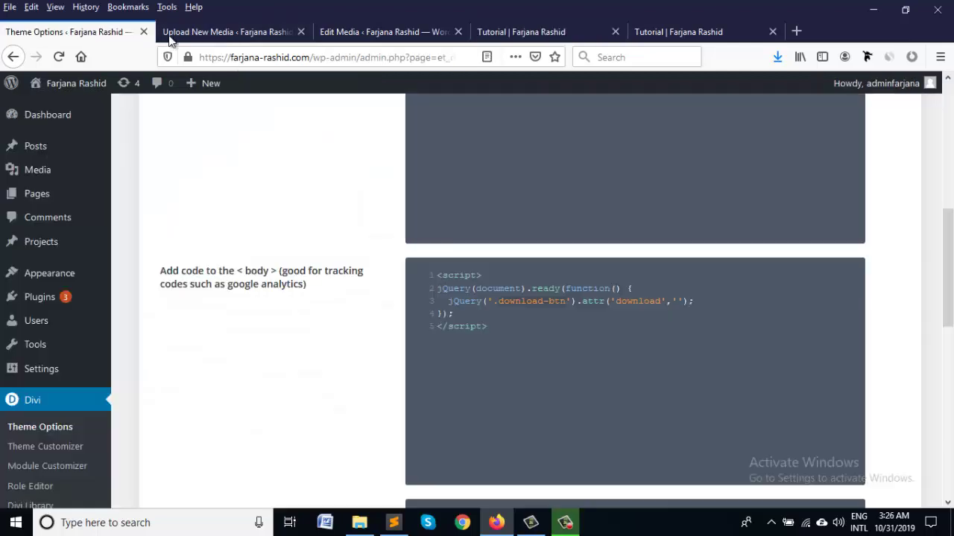
pyautogui.click(195, 35)
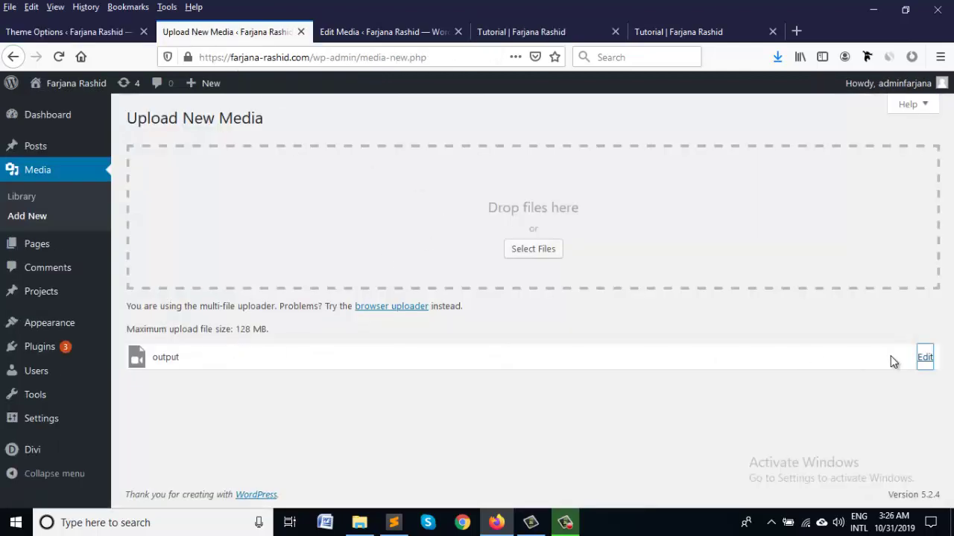
pyautogui.click(22, 198)
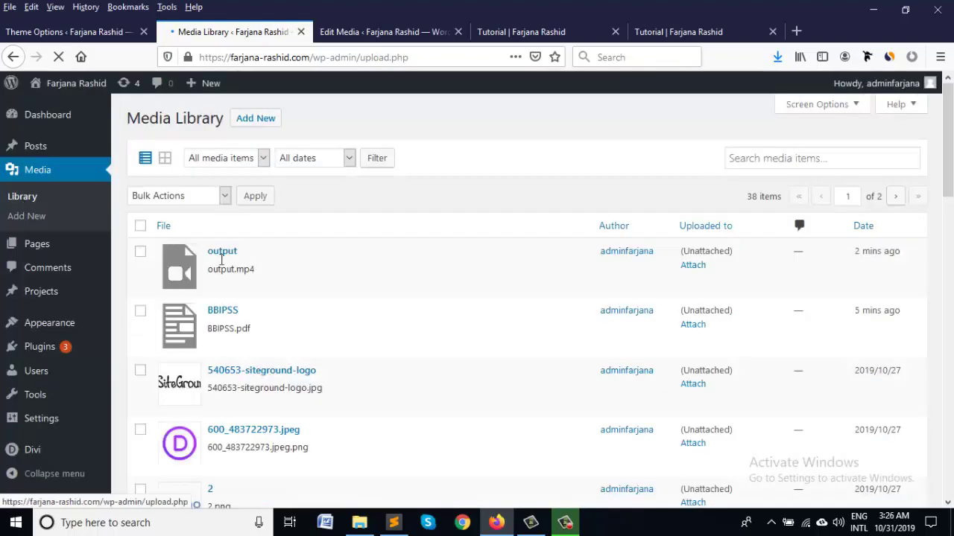
pyautogui.moveTo(234, 341)
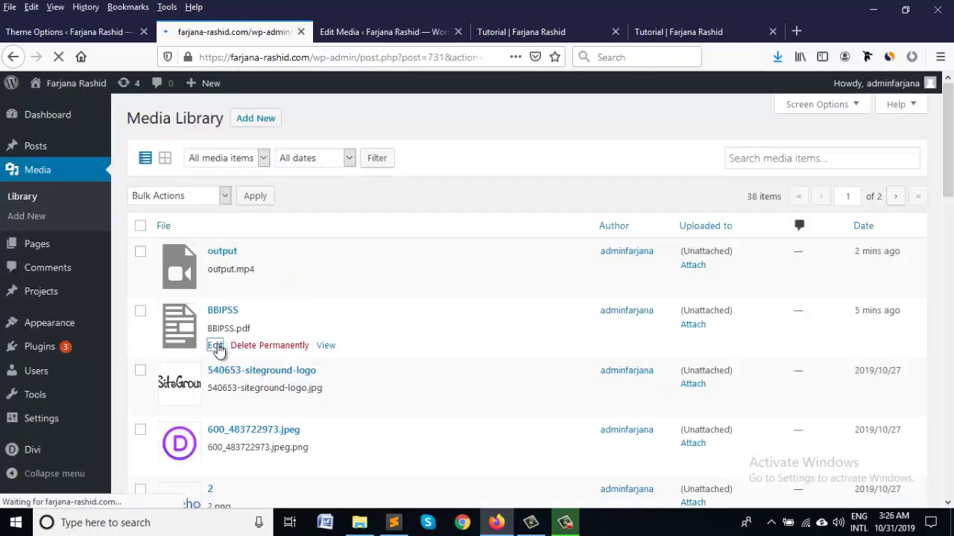
pyautogui.tripleClick(792, 220)
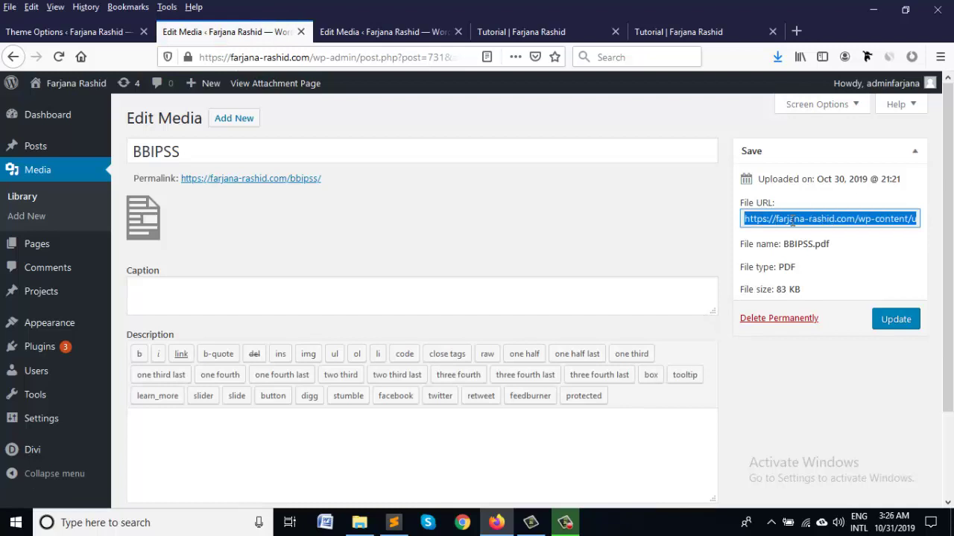
# Paste the BBIPSS.pdf file URL as the link address for "Click here" in the Tutorial page's text module and insert the link
pyautogui.click(370, 32)
pyautogui.click(531, 32)
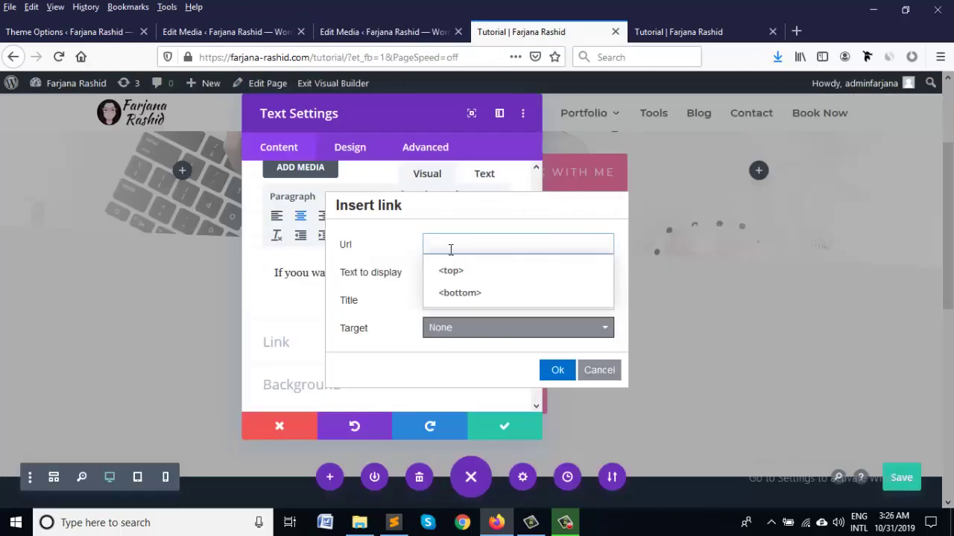
pyautogui.hotkey('ctrl', 'v')
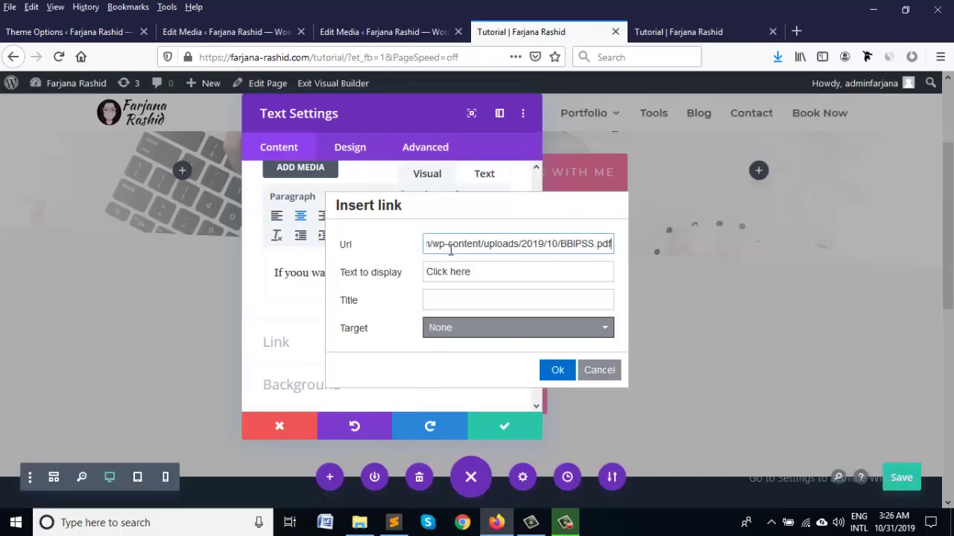
pyautogui.click(558, 372)
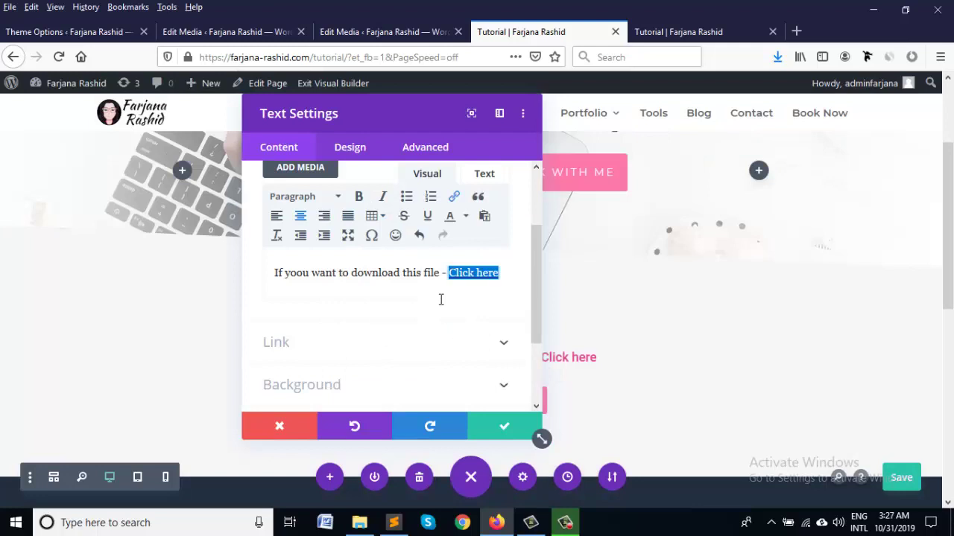
pyautogui.click(474, 276)
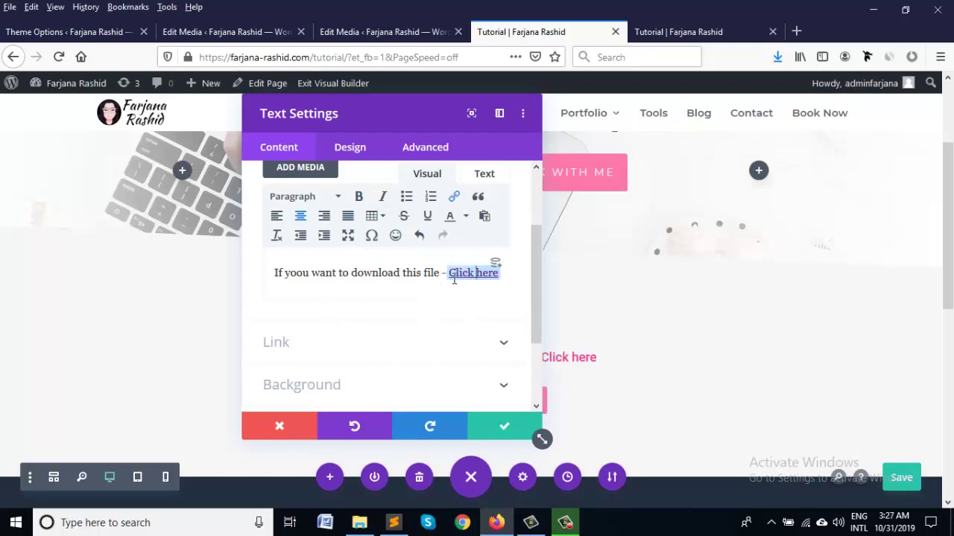
# Add class="download-btn" to the "Click here" link's HTML in the text module, accept the text settings and save the page
pyautogui.click(104, 31)
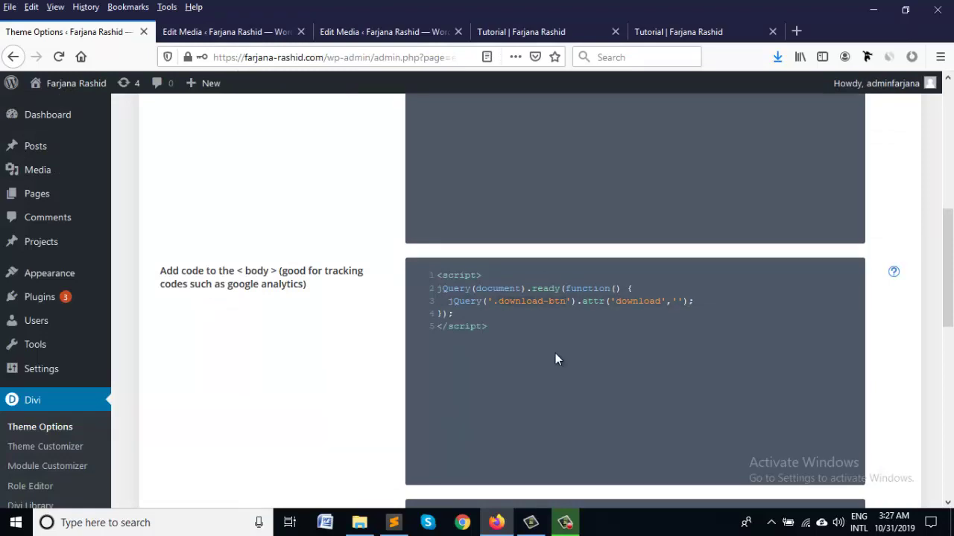
pyautogui.click(512, 32)
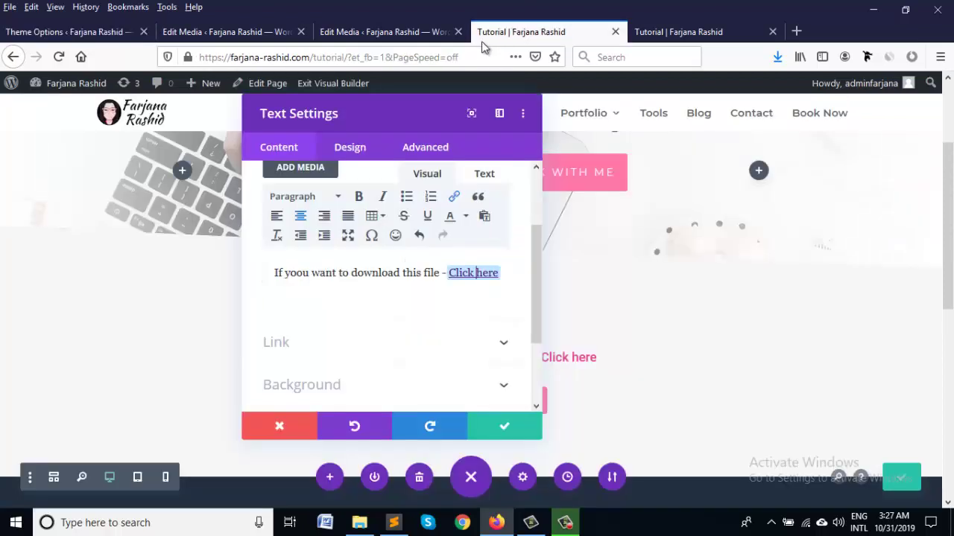
pyautogui.click(485, 175)
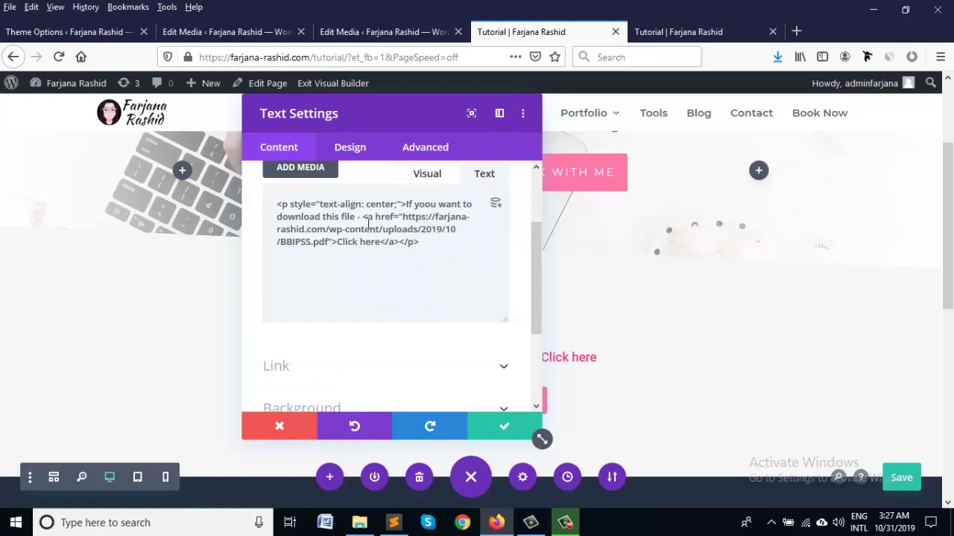
pyautogui.moveTo(363, 216); pyautogui.dragTo(397, 241)
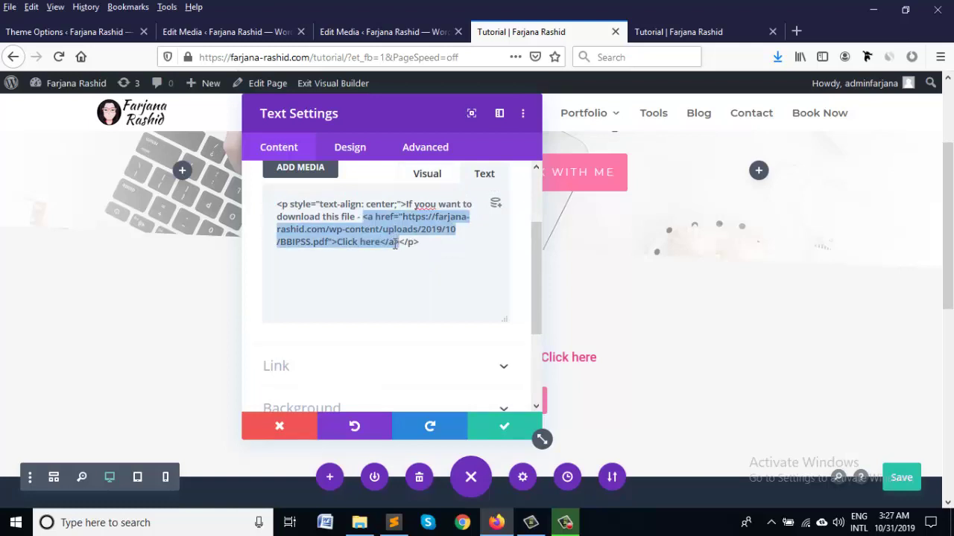
pyautogui.click(365, 217)
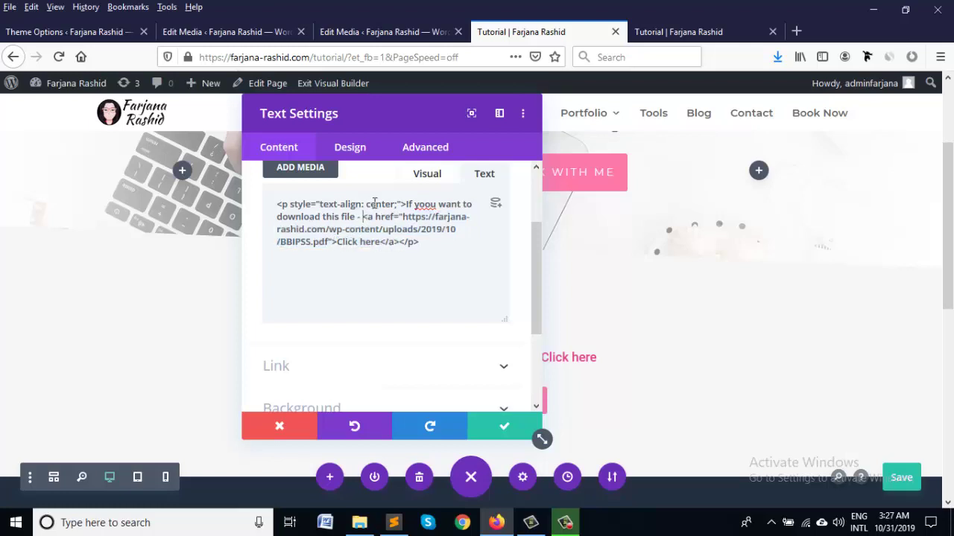
pyautogui.moveTo(365, 217); pyautogui.dragTo(343, 247)
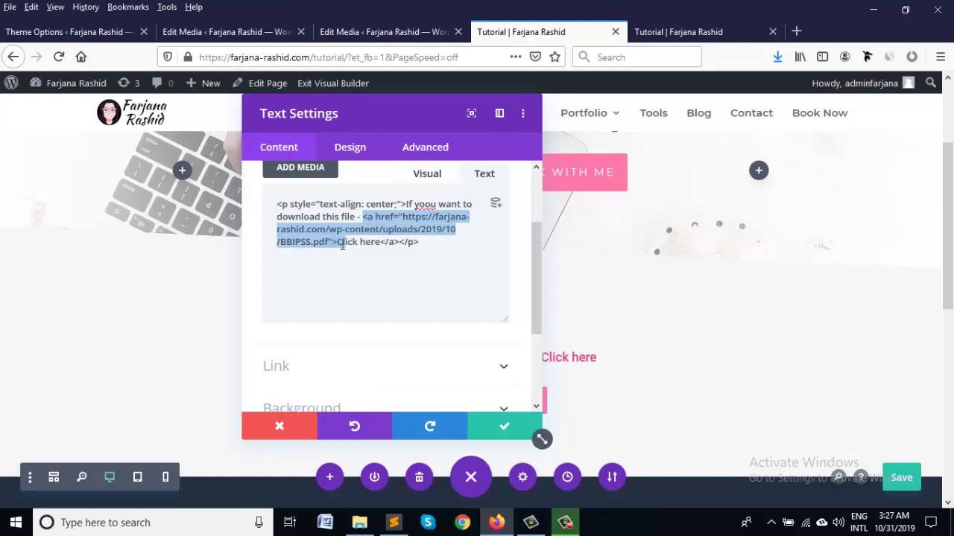
pyautogui.click(324, 242)
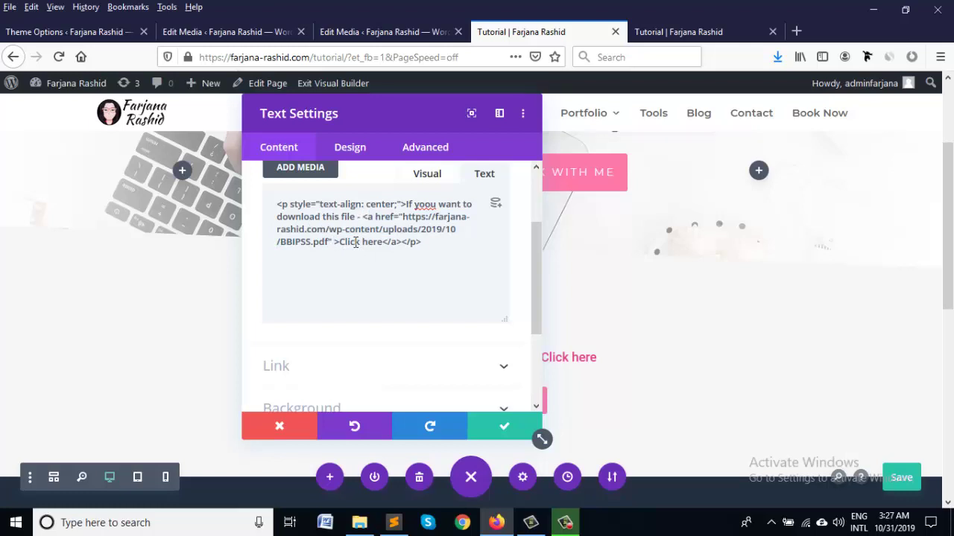
pyautogui.write('class')
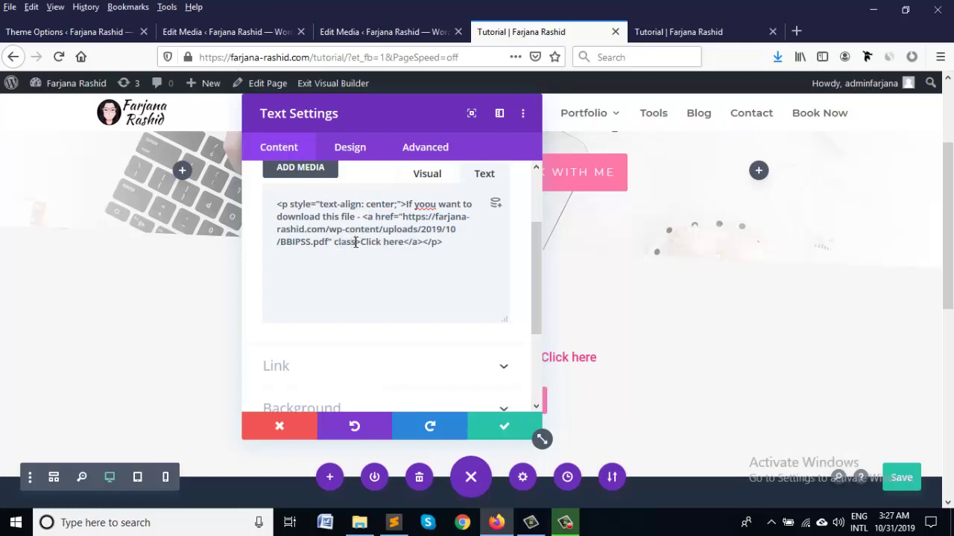
pyautogui.write('=""')
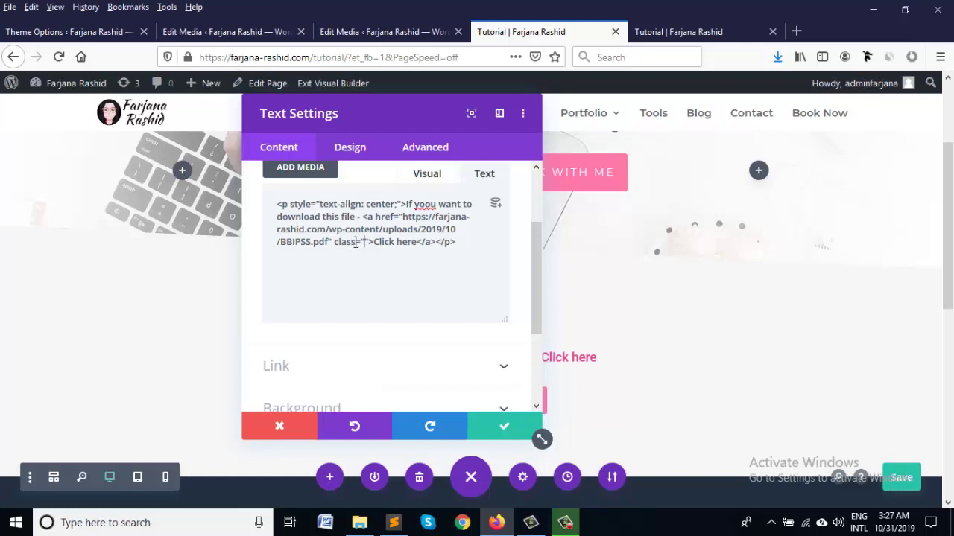
pyautogui.write('download-btn')
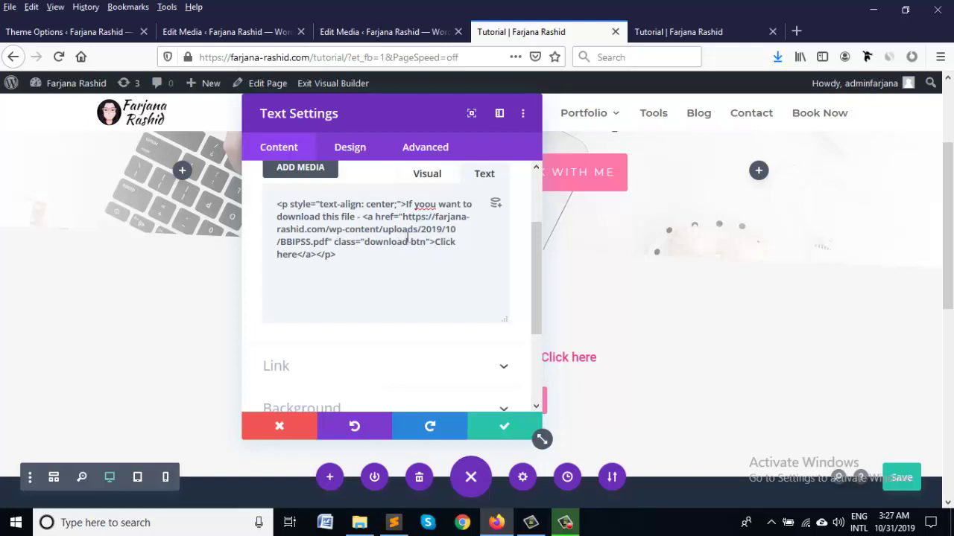
pyautogui.click(503, 431)
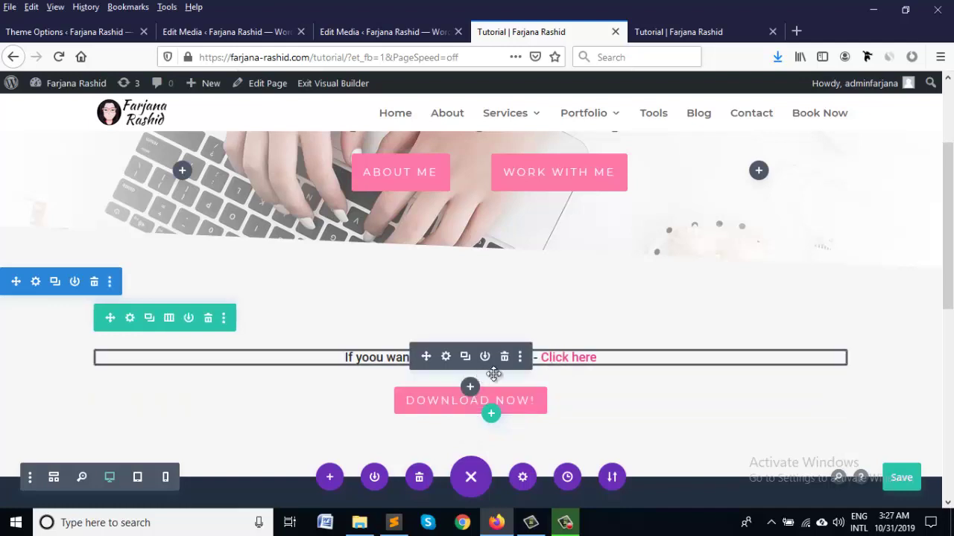
pyautogui.click(900, 478)
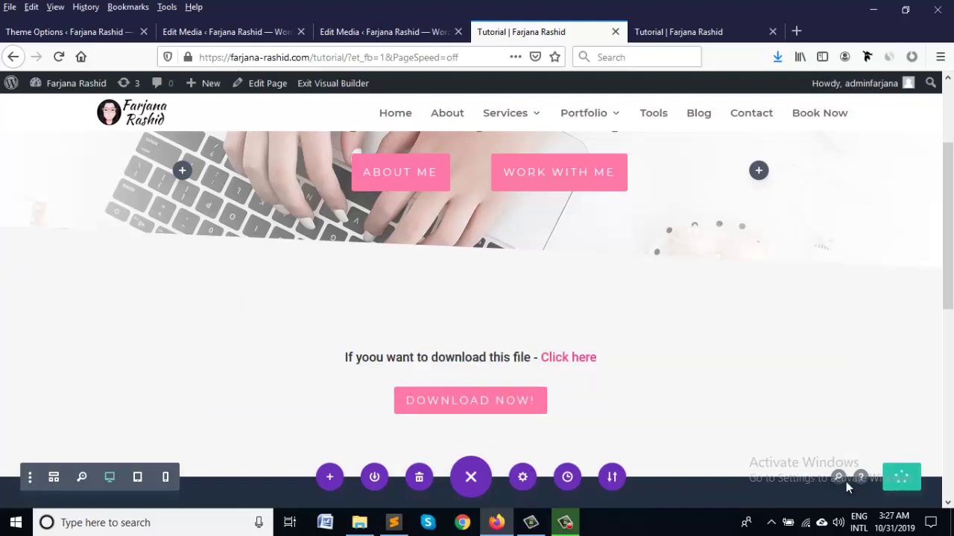
# Reload the live Tutorial page, test the "Click here" link and dismiss the BBIPSS.pdf download dialog without saving
pyautogui.click(685, 33)
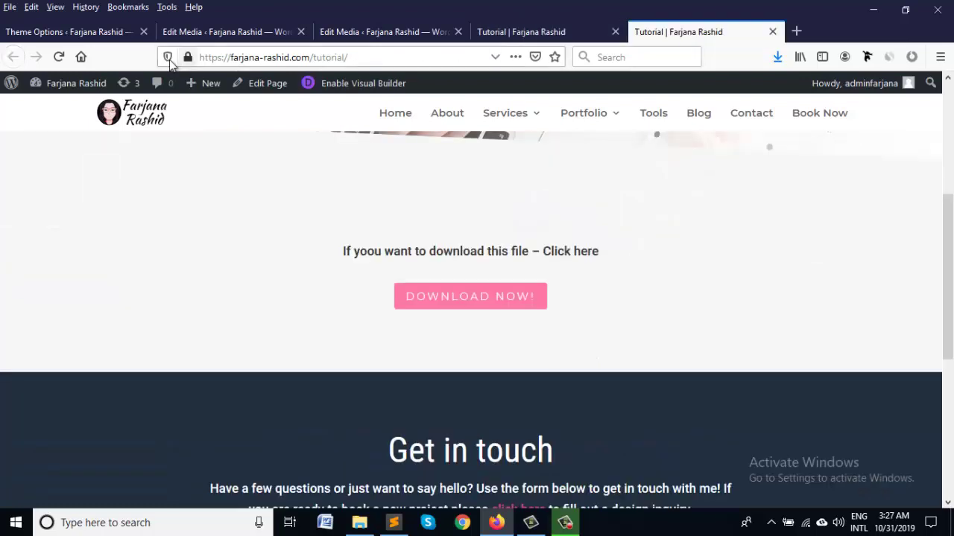
pyautogui.click(60, 57)
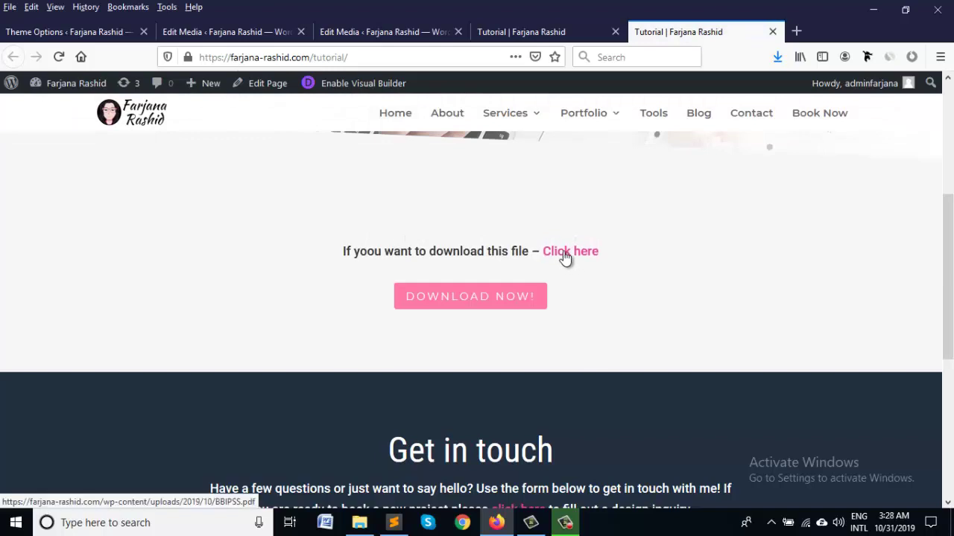
pyautogui.click(564, 253)
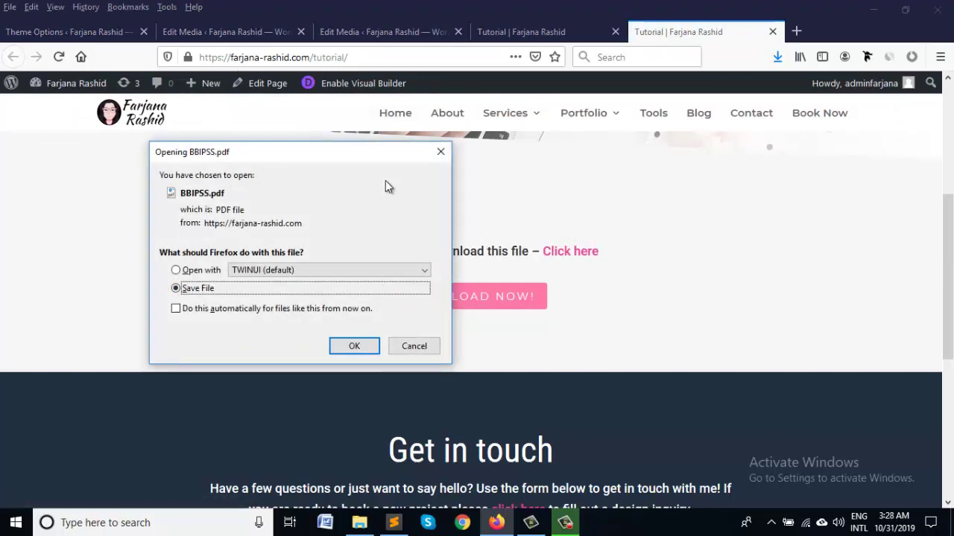
pyautogui.click(439, 154)
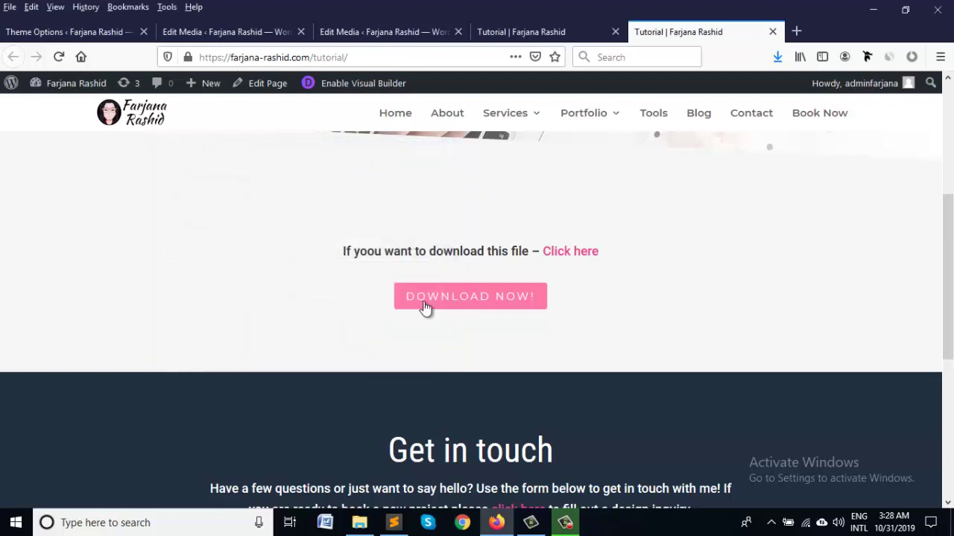